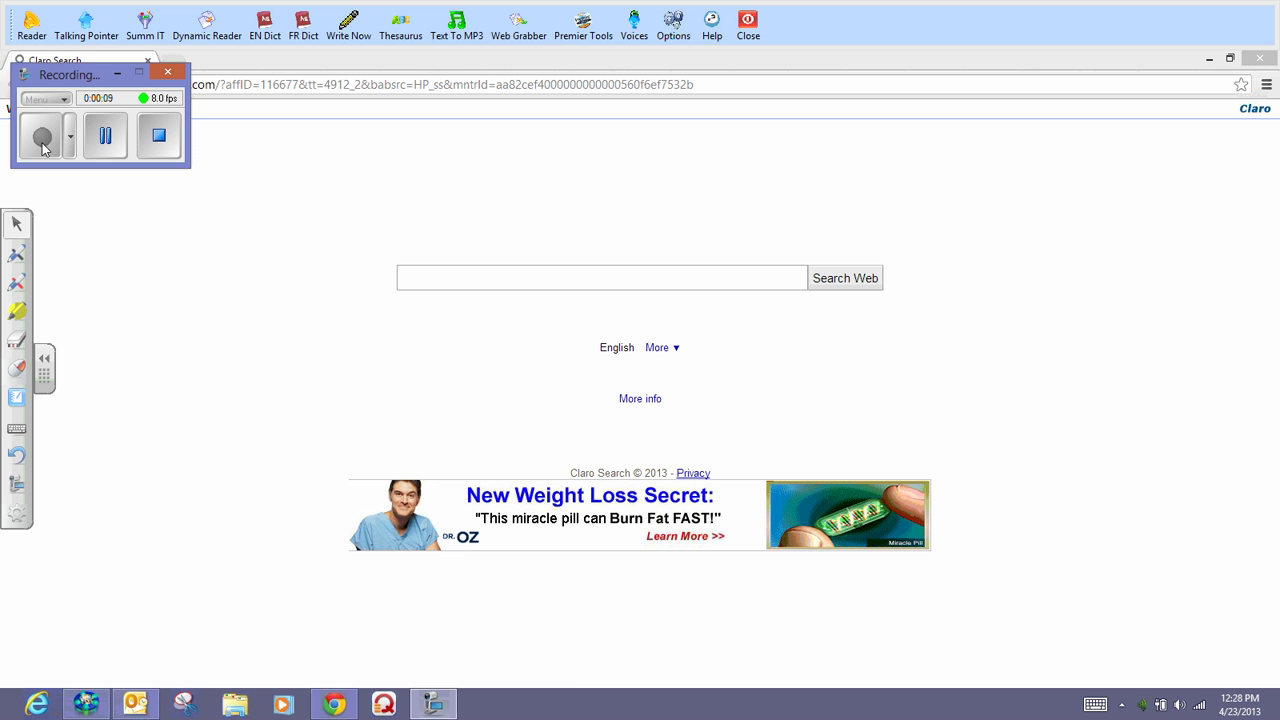
Step: Search the web for "hdsb elementary internet tools" and open the Halton District School Board's Elementary Internet Tools page
click(481, 284)
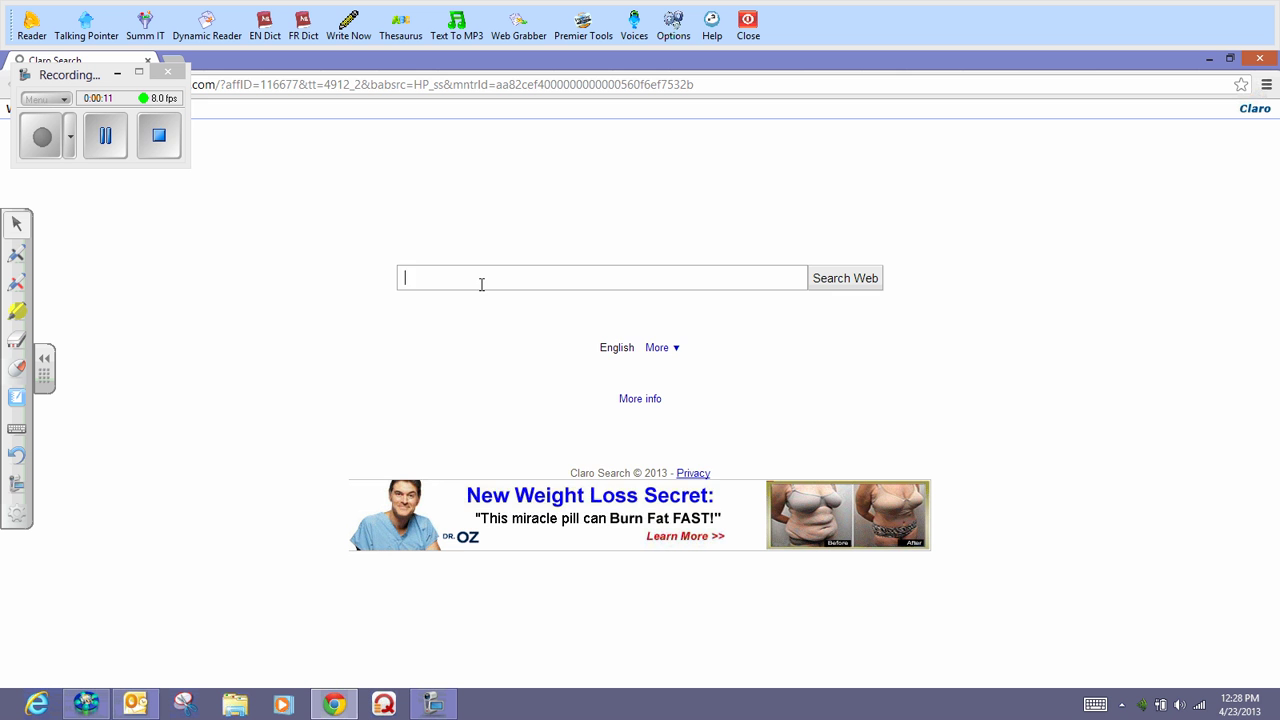
text(hdsb)
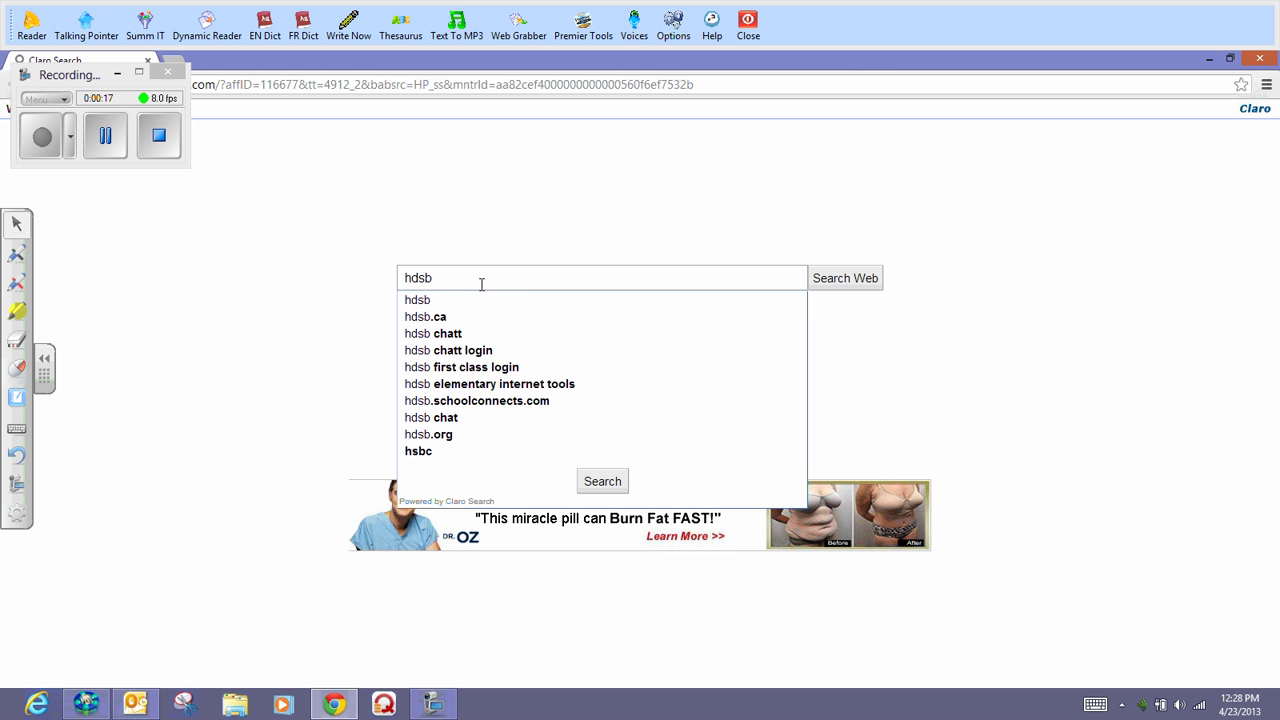
click(474, 389)
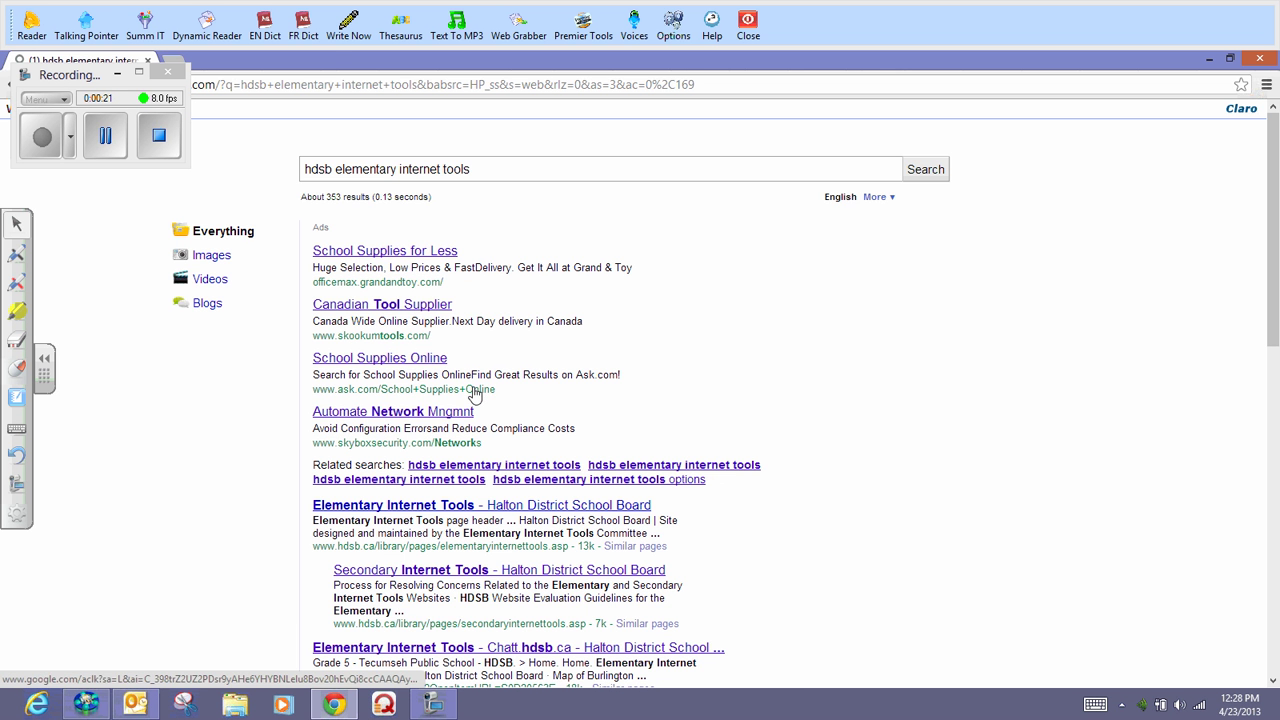
click(446, 506)
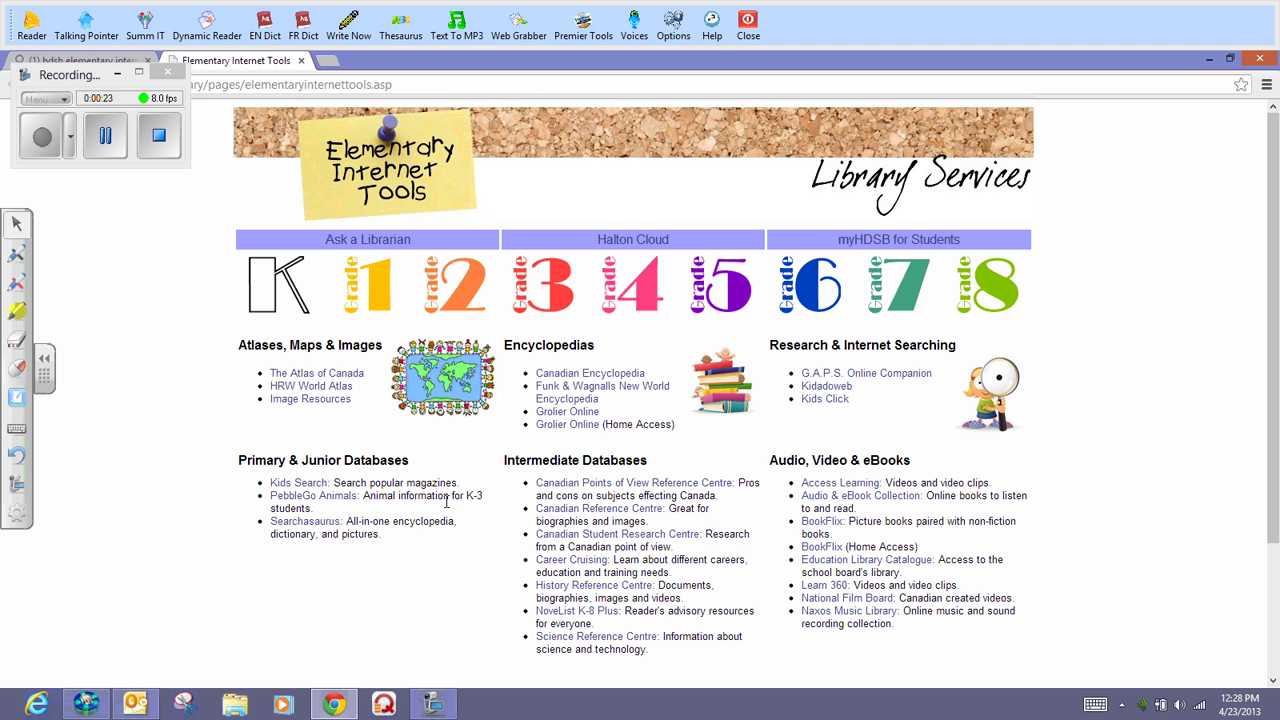
Step: Open Halton Cloud and log in with the HDSB network user name and account password
click(633, 240)
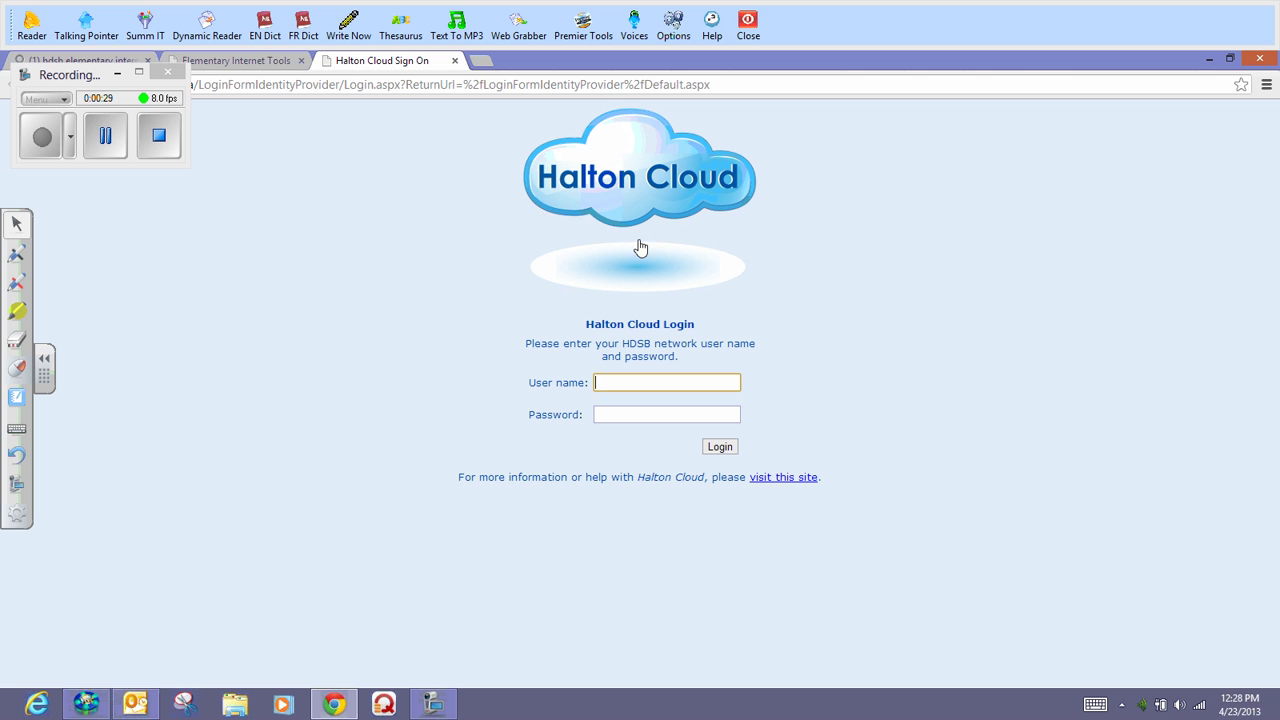
click(614, 382)
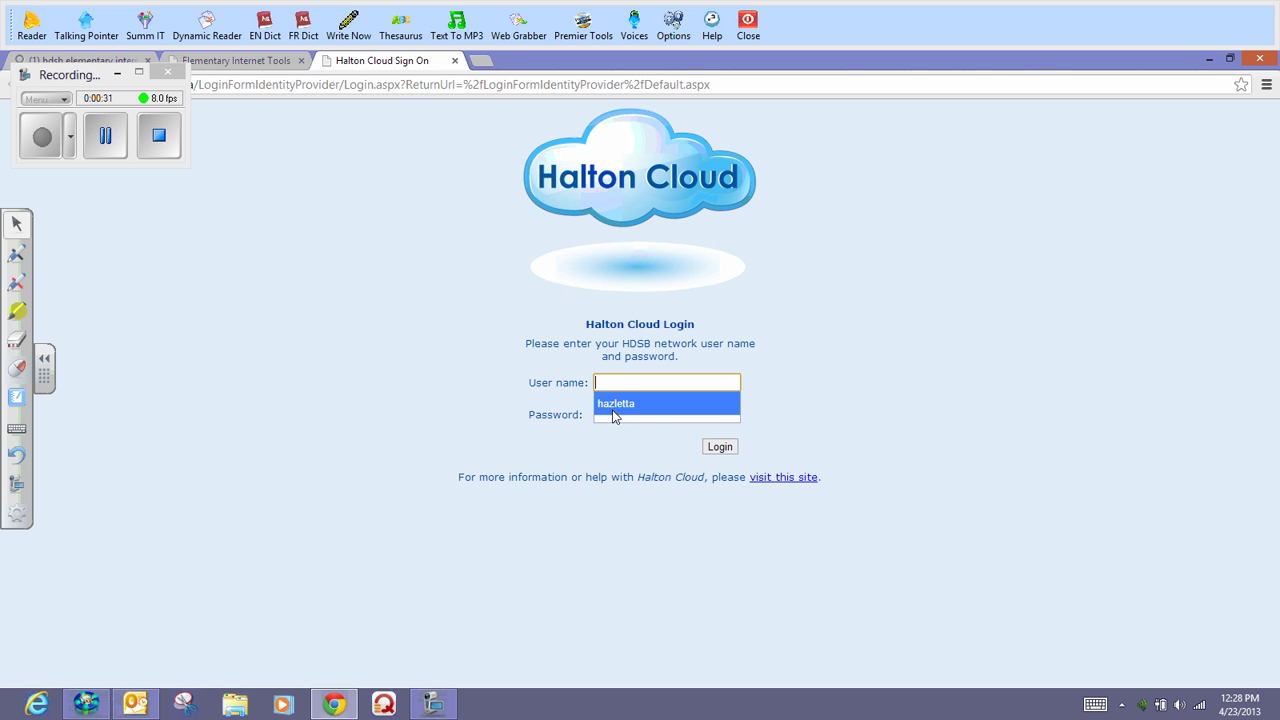
click(614, 405)
click(618, 417)
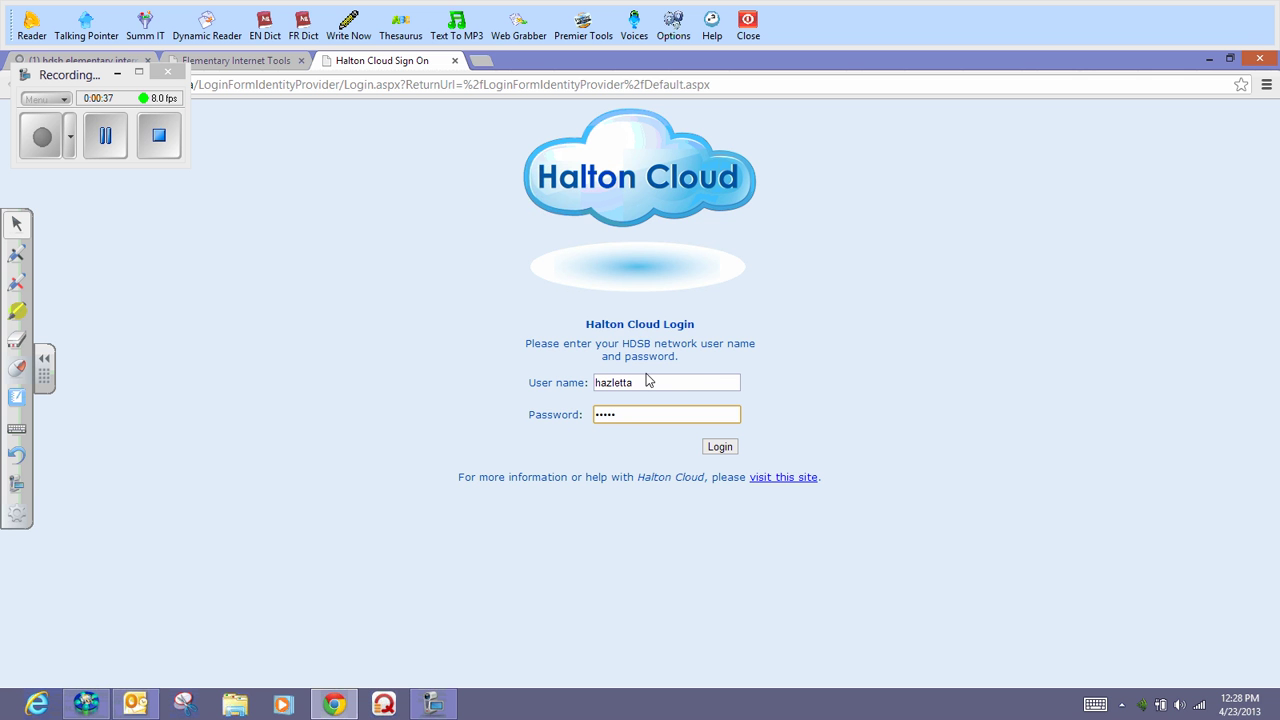
click(720, 446)
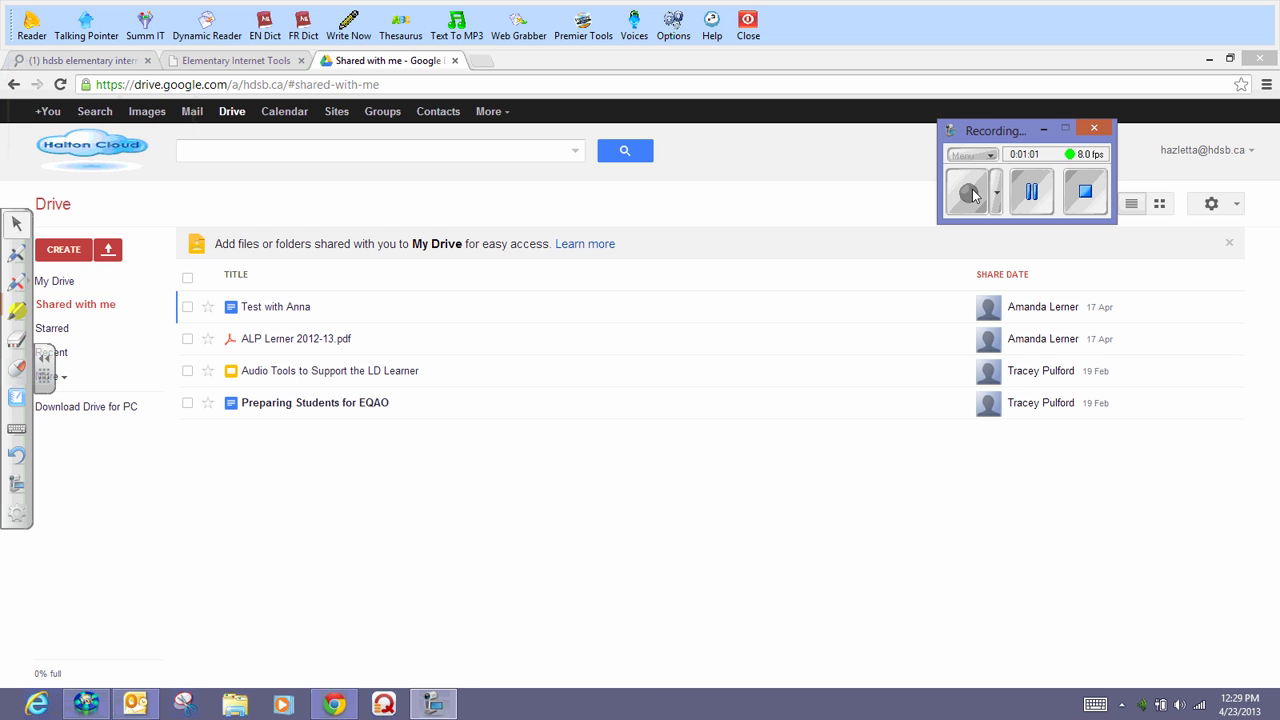
Step: Open the Google Apps Marketplace to find more apps and dismiss its welcome overlay
click(507, 117)
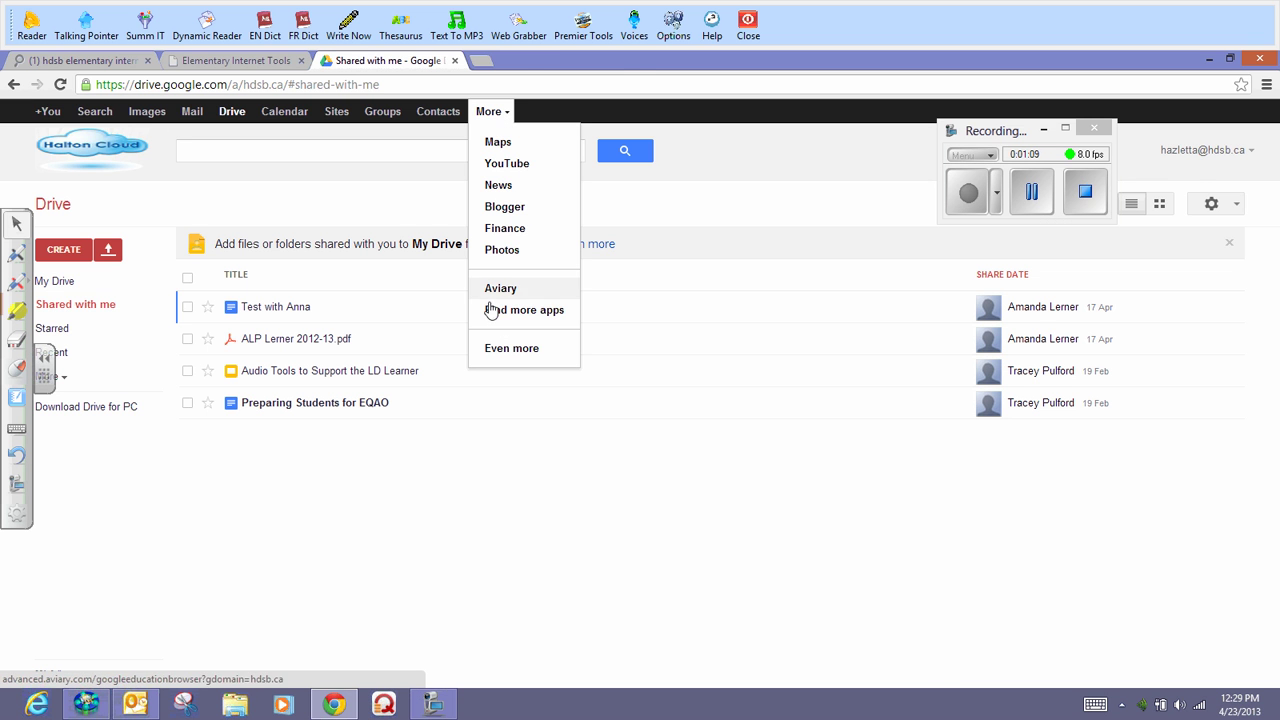
click(519, 314)
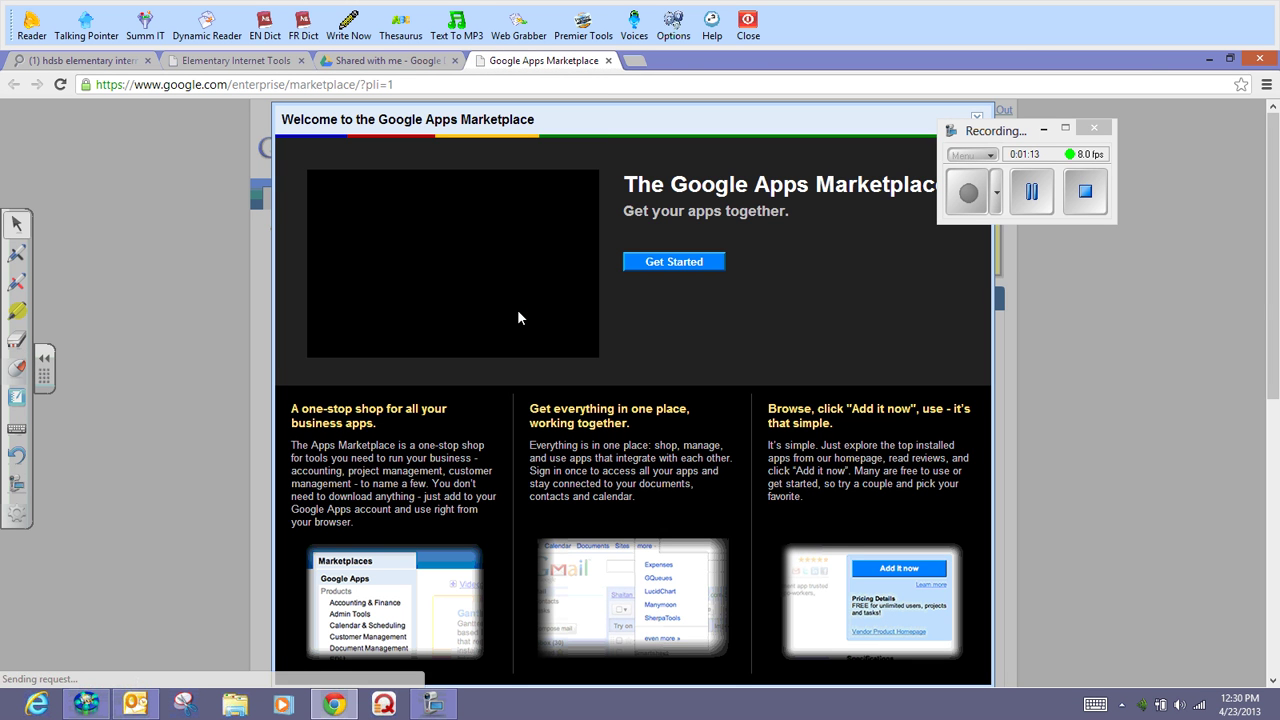
click(976, 117)
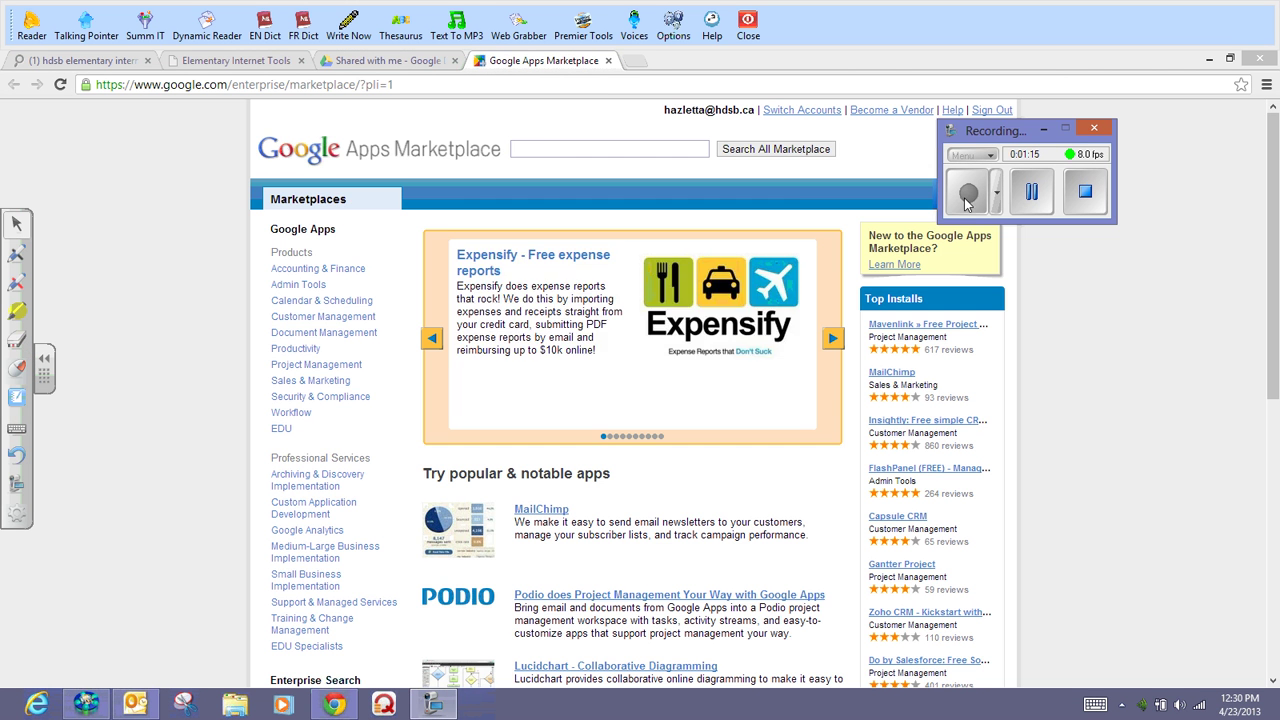
Step: Search the Google Apps Marketplace for "Read and Write"
click(549, 147)
text(Re)
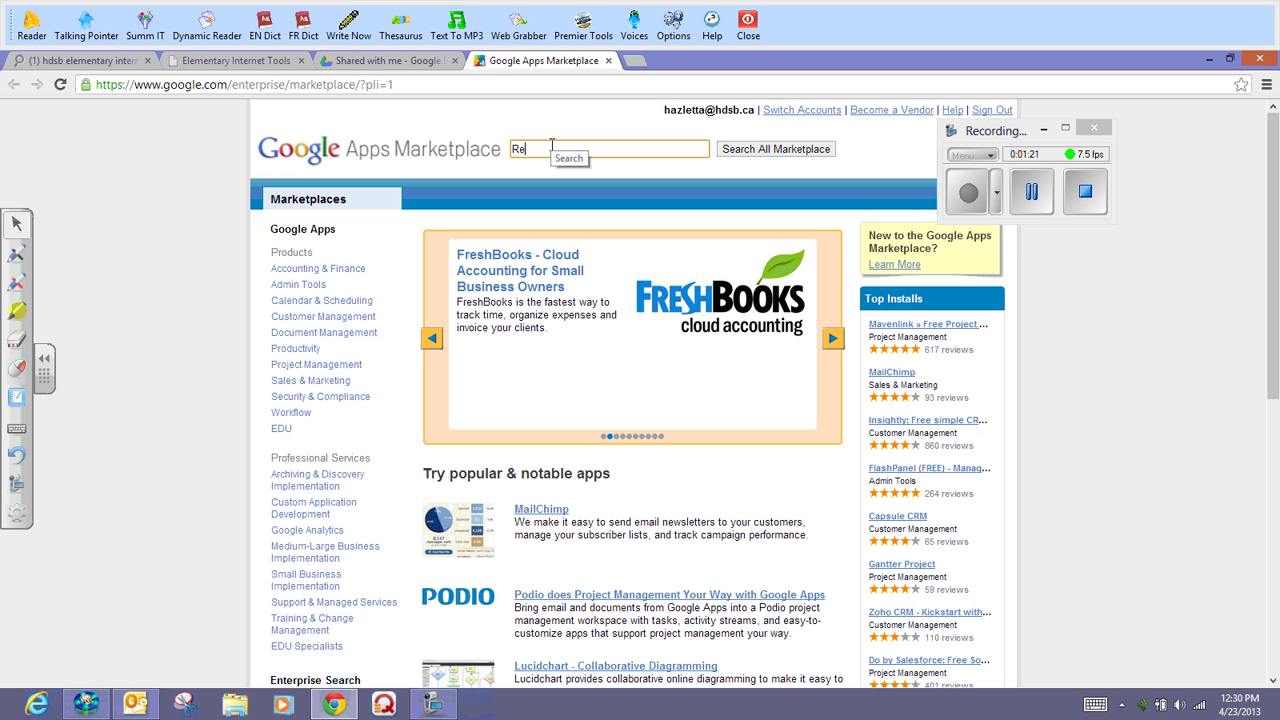
text(ad and Write)
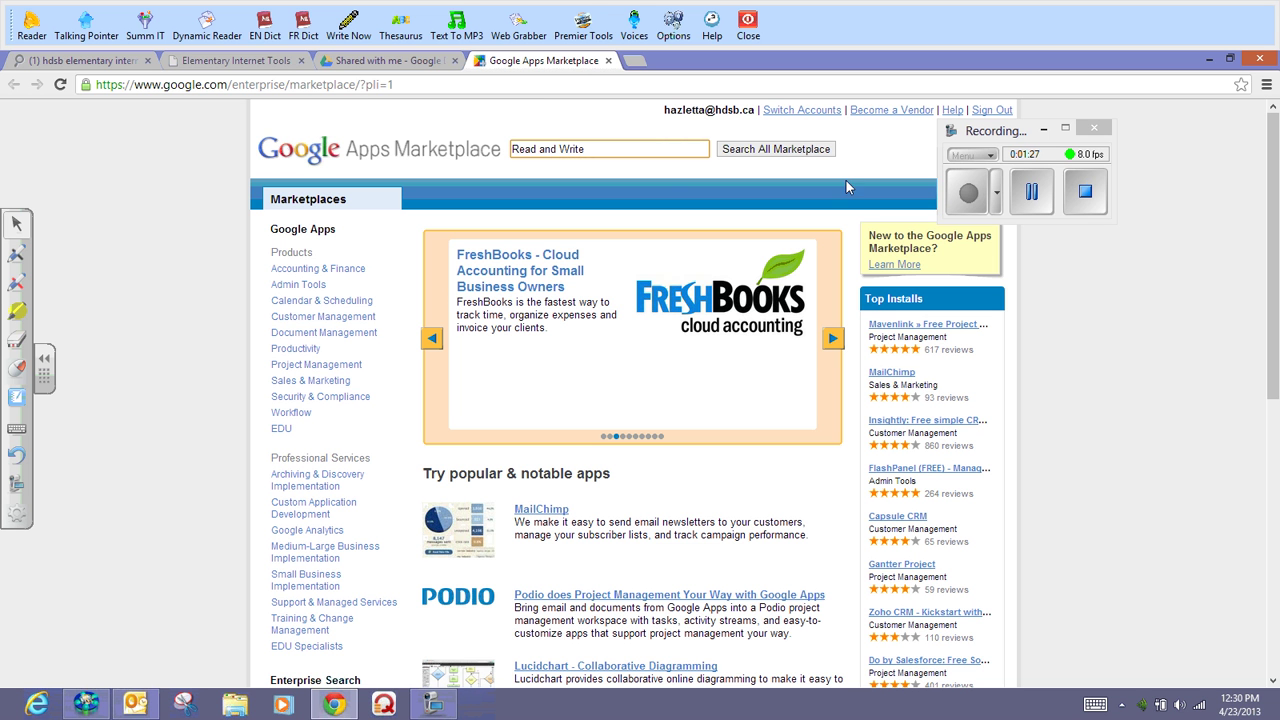
click(735, 152)
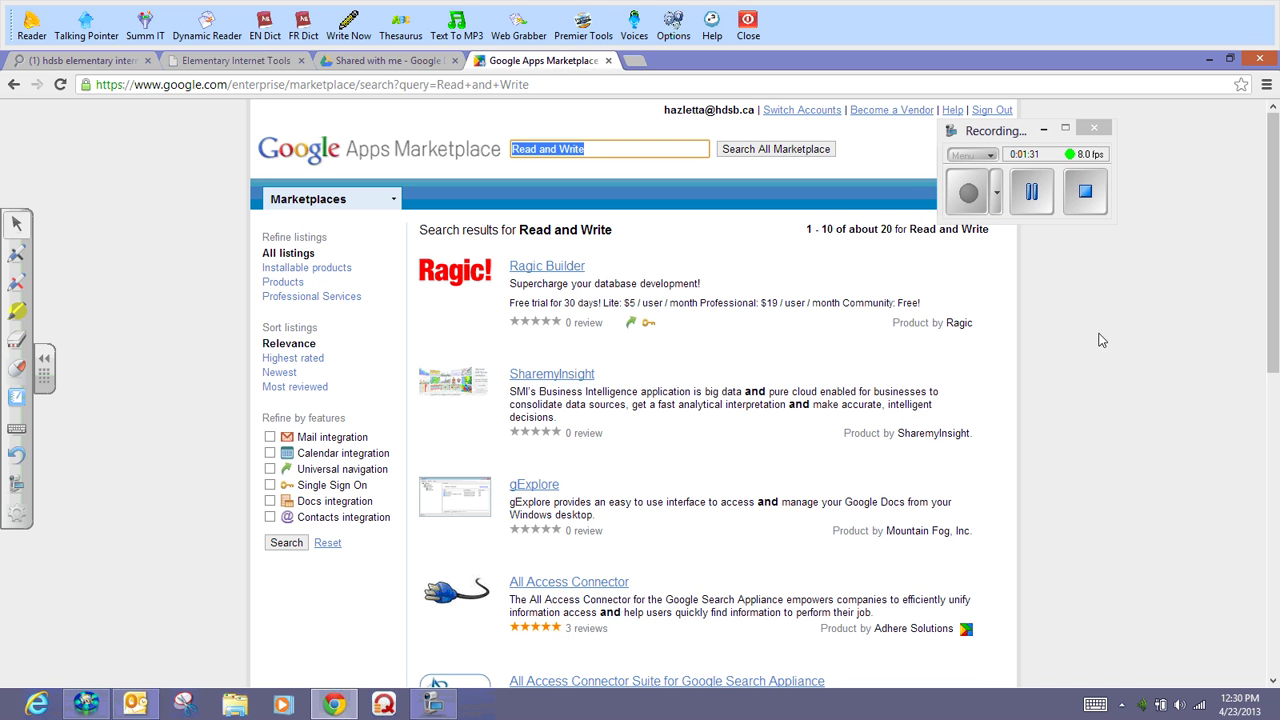
click(968, 195)
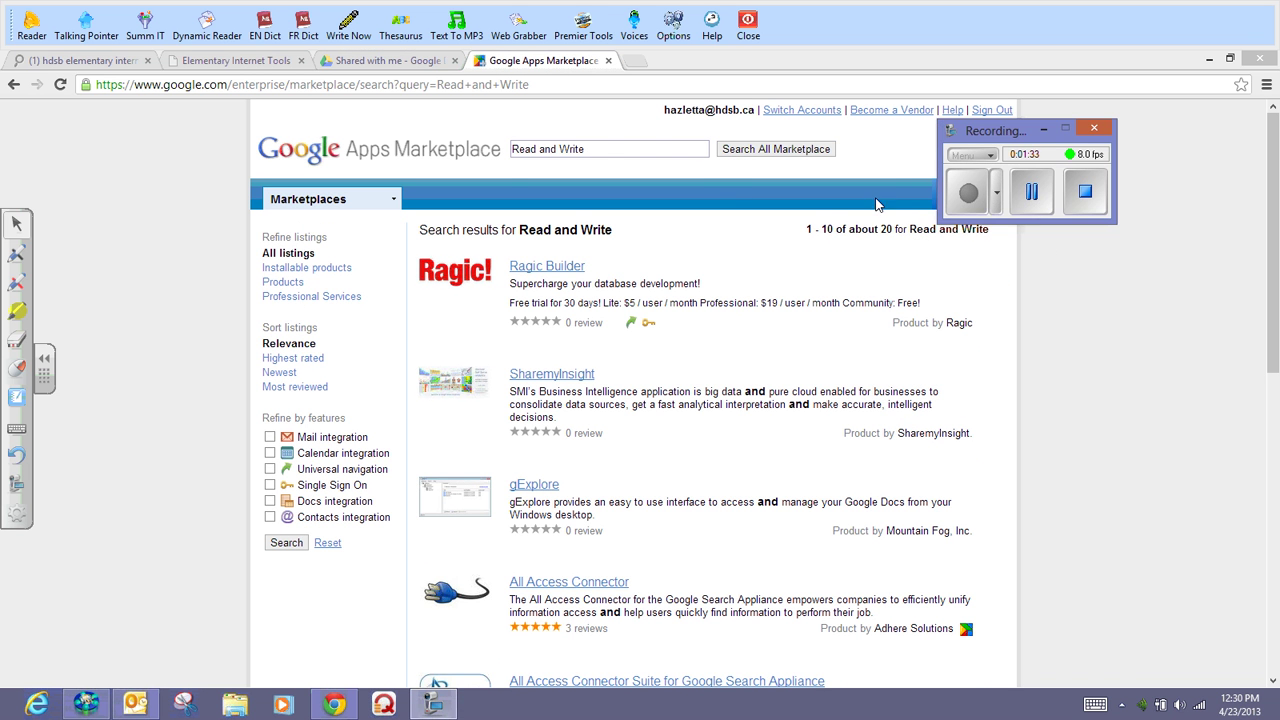
Step: Refine the marketplace search to "Read and Write Text Help" and go through to the second page of results
click(596, 150)
text(Te)
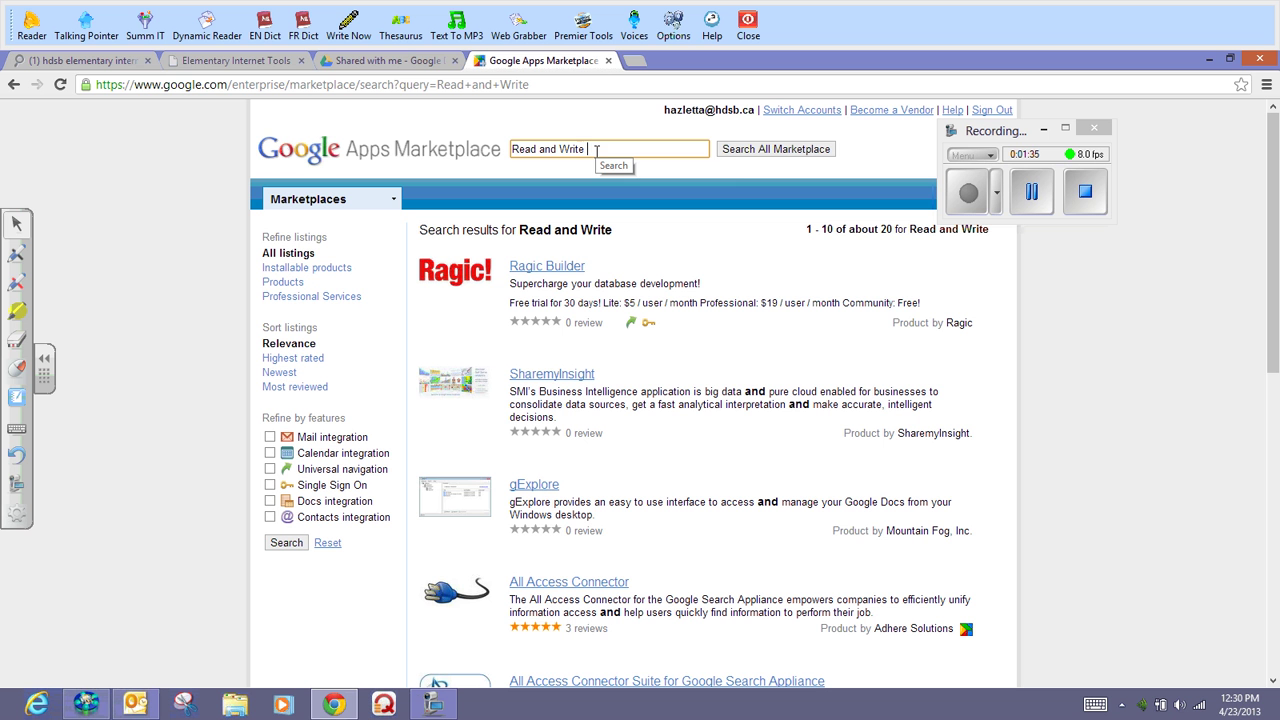
text(xt Help)
click(762, 150)
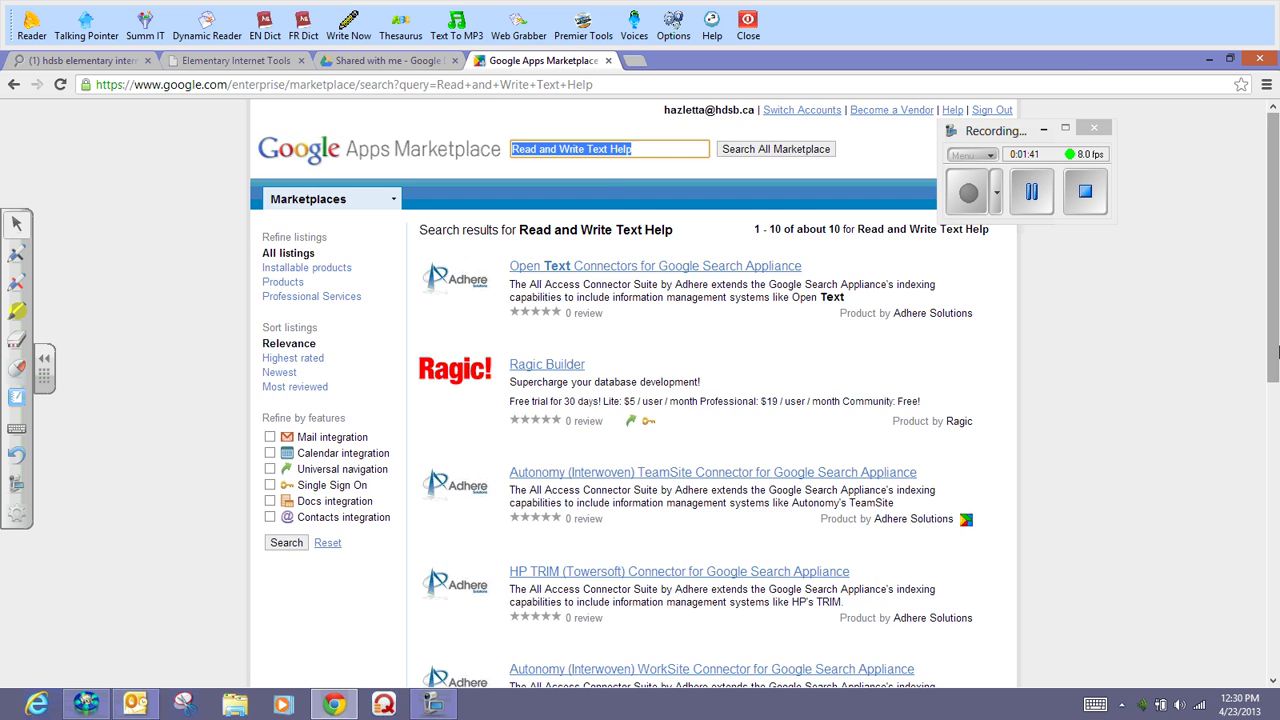
mouse_move(1273, 348)
mouse_down()
mouse_move(1273, 593)
mouse_move(1273, 348)
mouse_up()
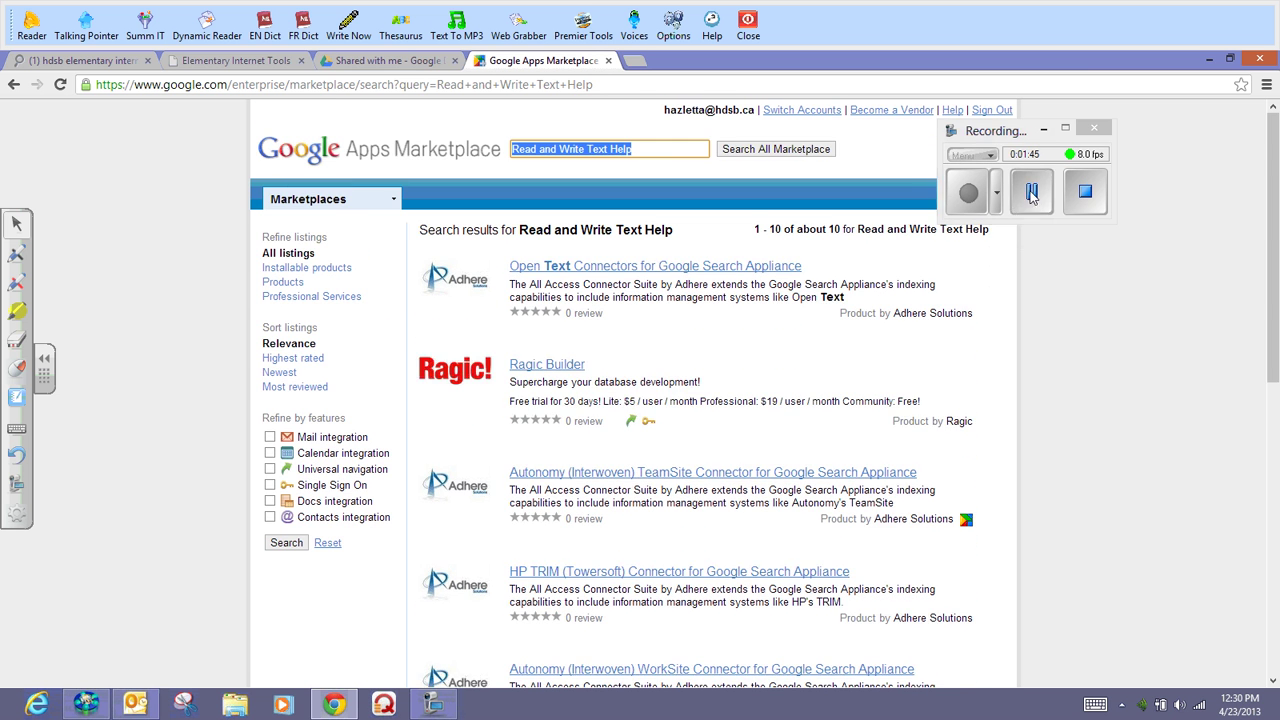
click(970, 207)
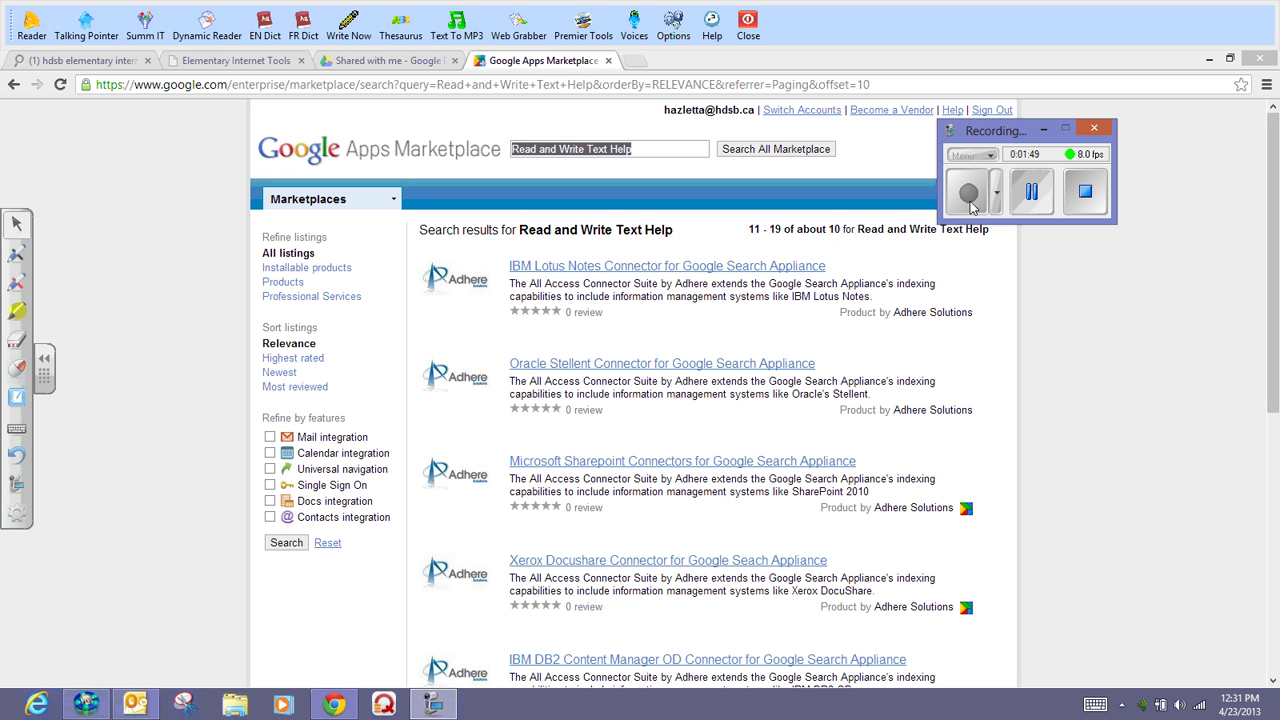
Step: Search the web for "google chrome web store" and open the Chrome Web Store home page from the results
click(192, 85)
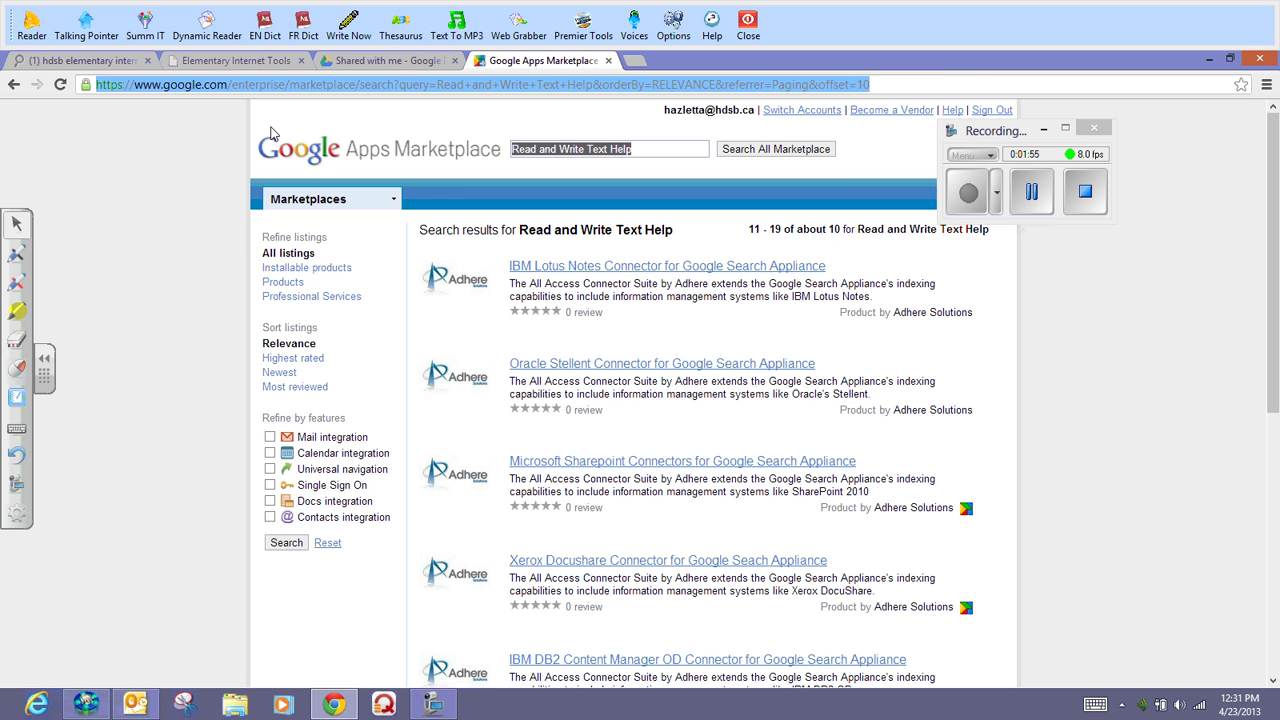
text(googel)
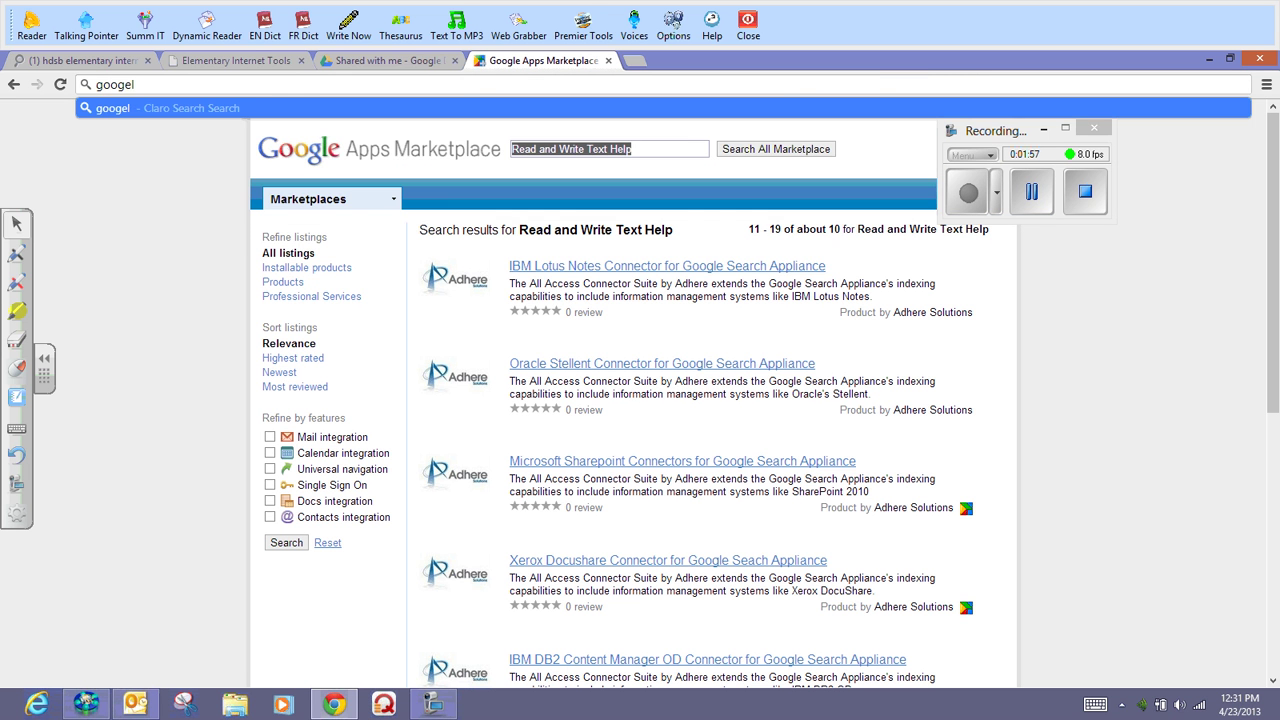
key(BackSpace)
key(BackSpace)
text(le ch)
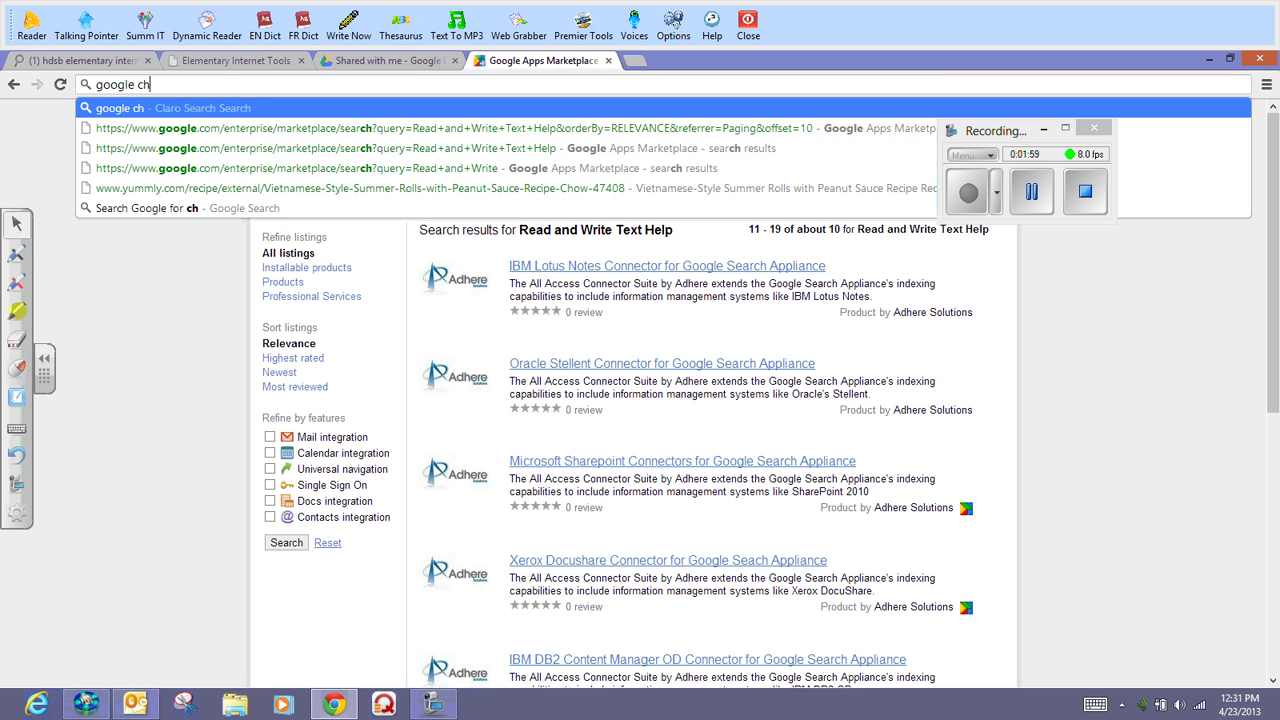
text(rome web sto)
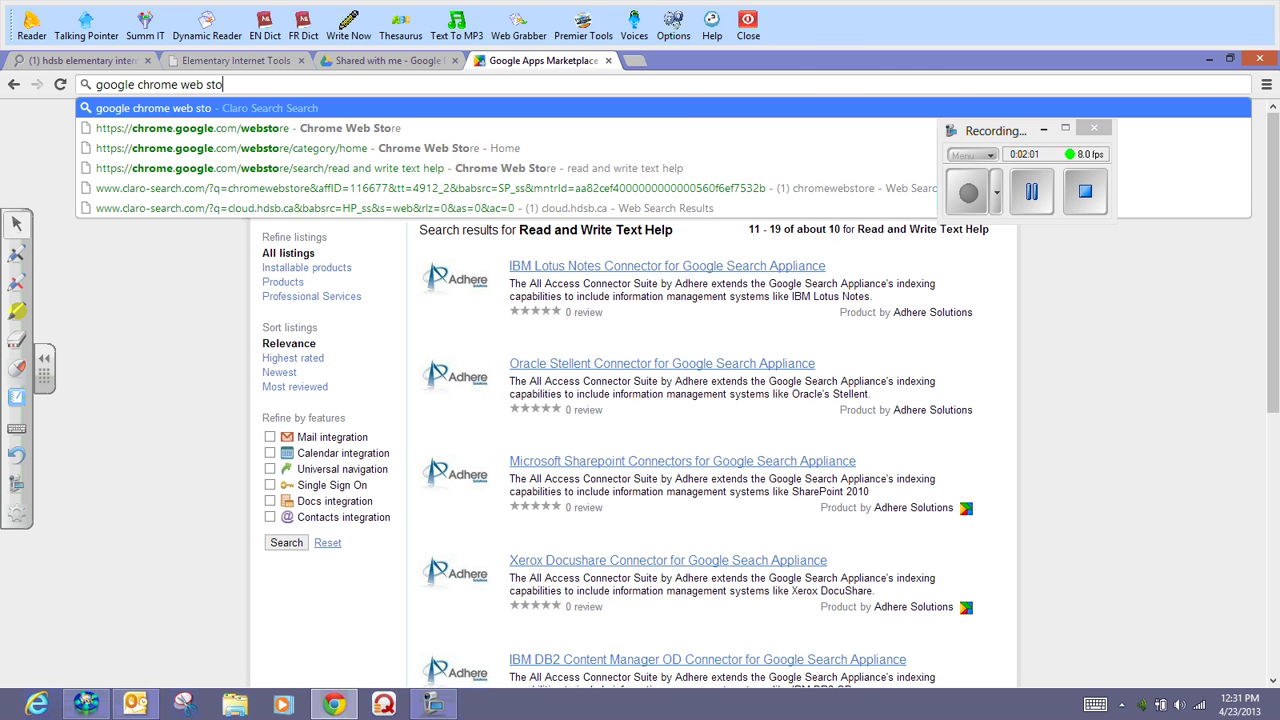
text(re)
key(Return)
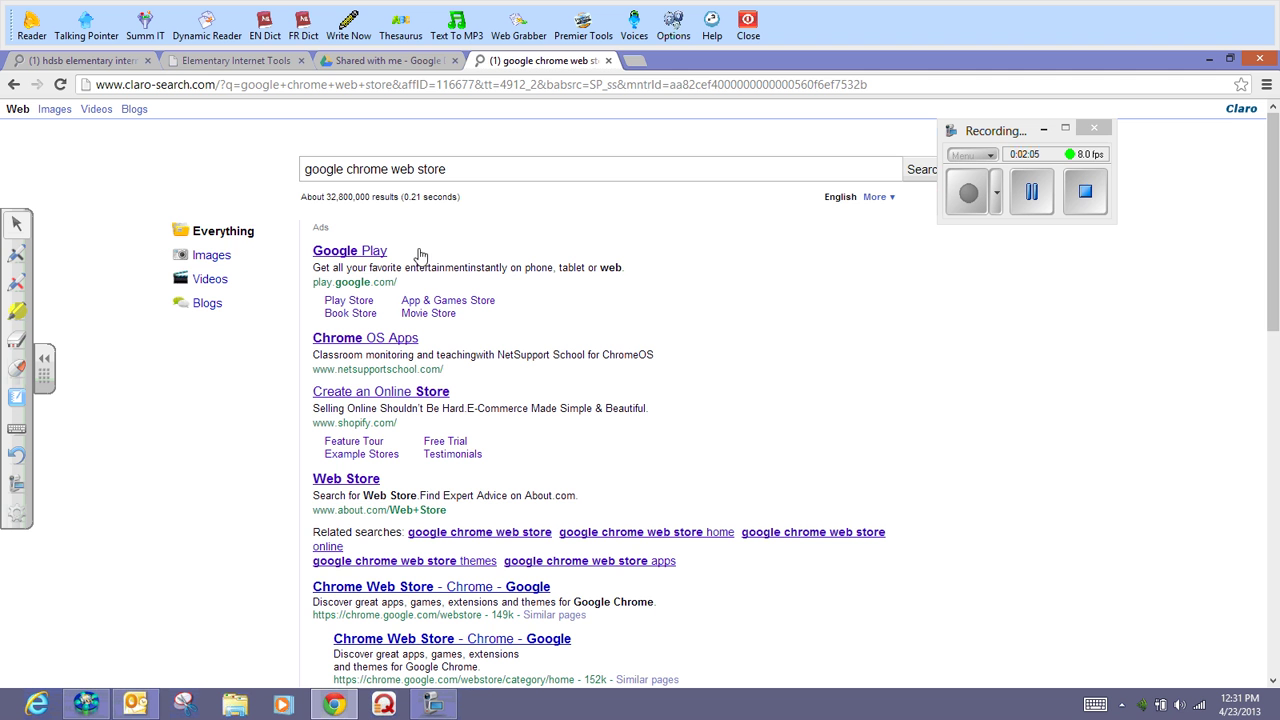
click(428, 640)
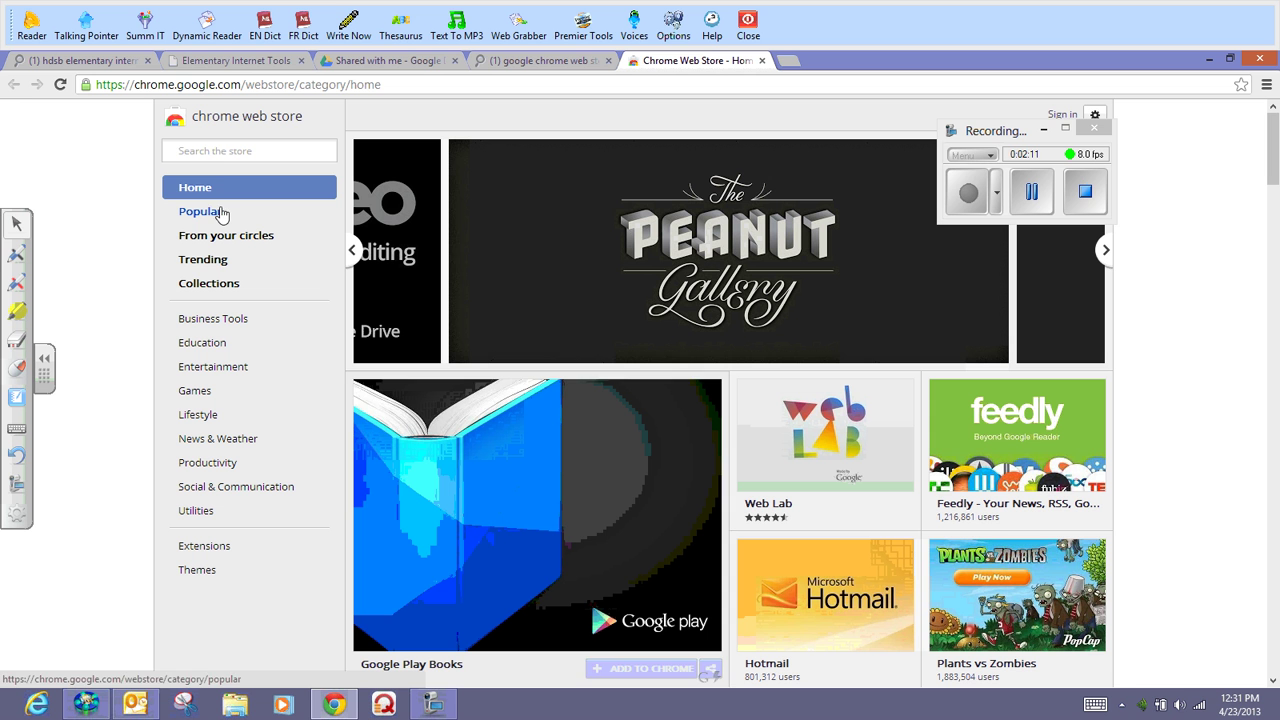
Step: Search the Chrome Web Store for "read and write text help"
click(217, 151)
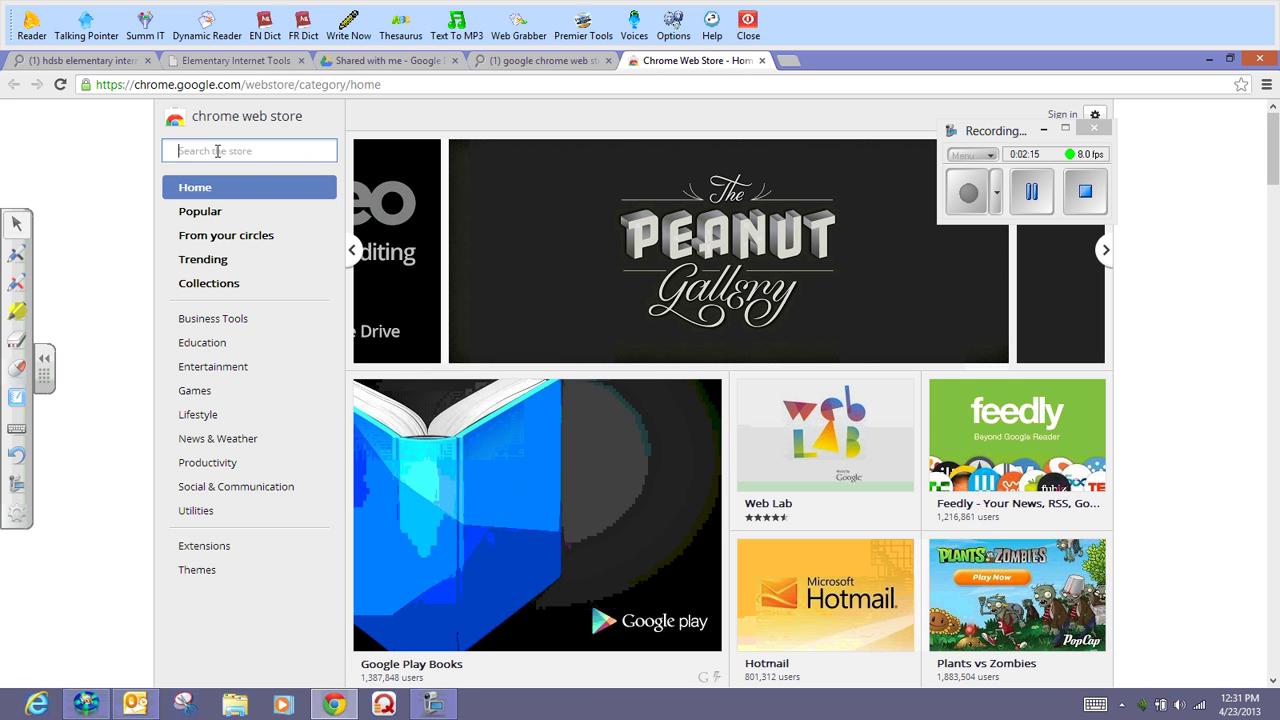
text(read and w)
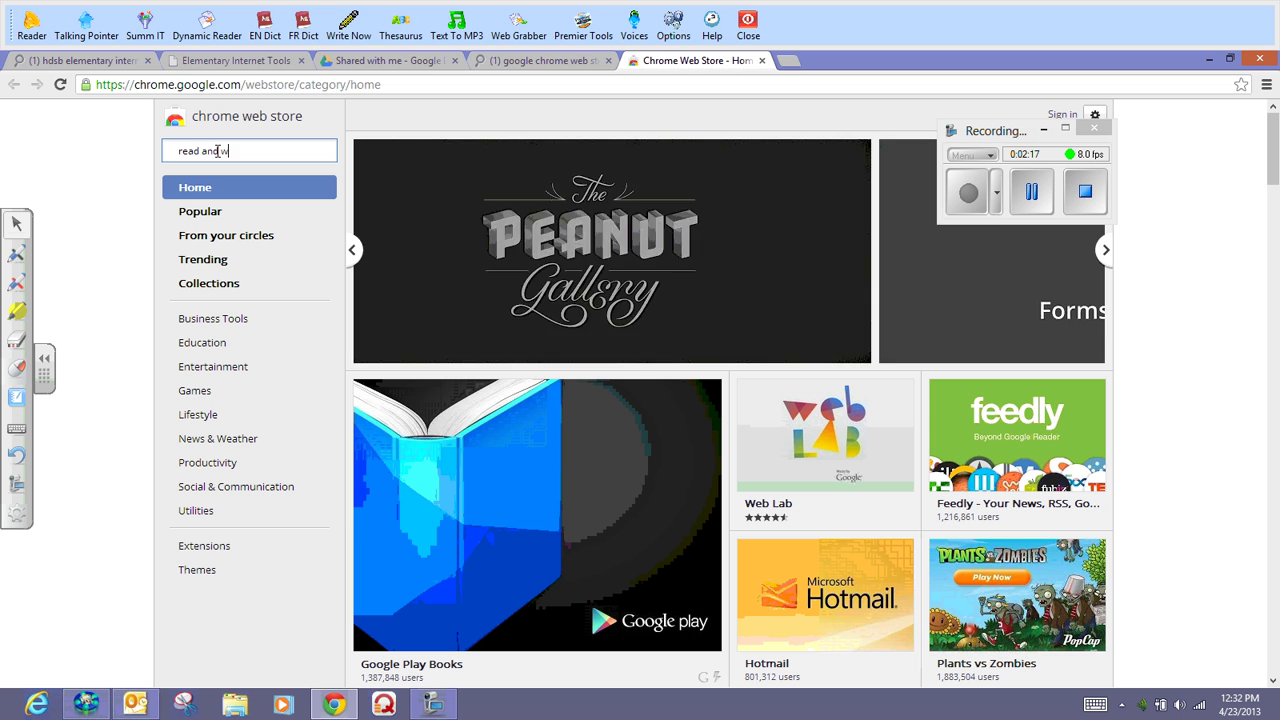
text(rite text help)
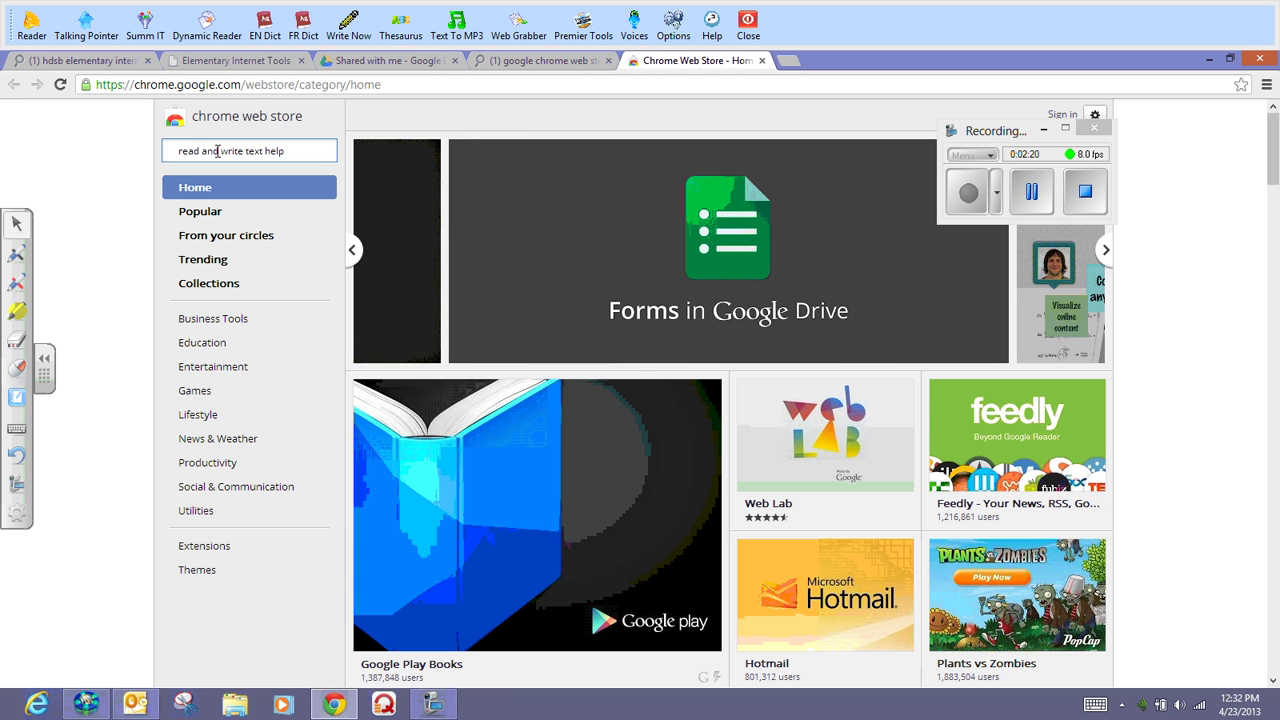
key(Return)
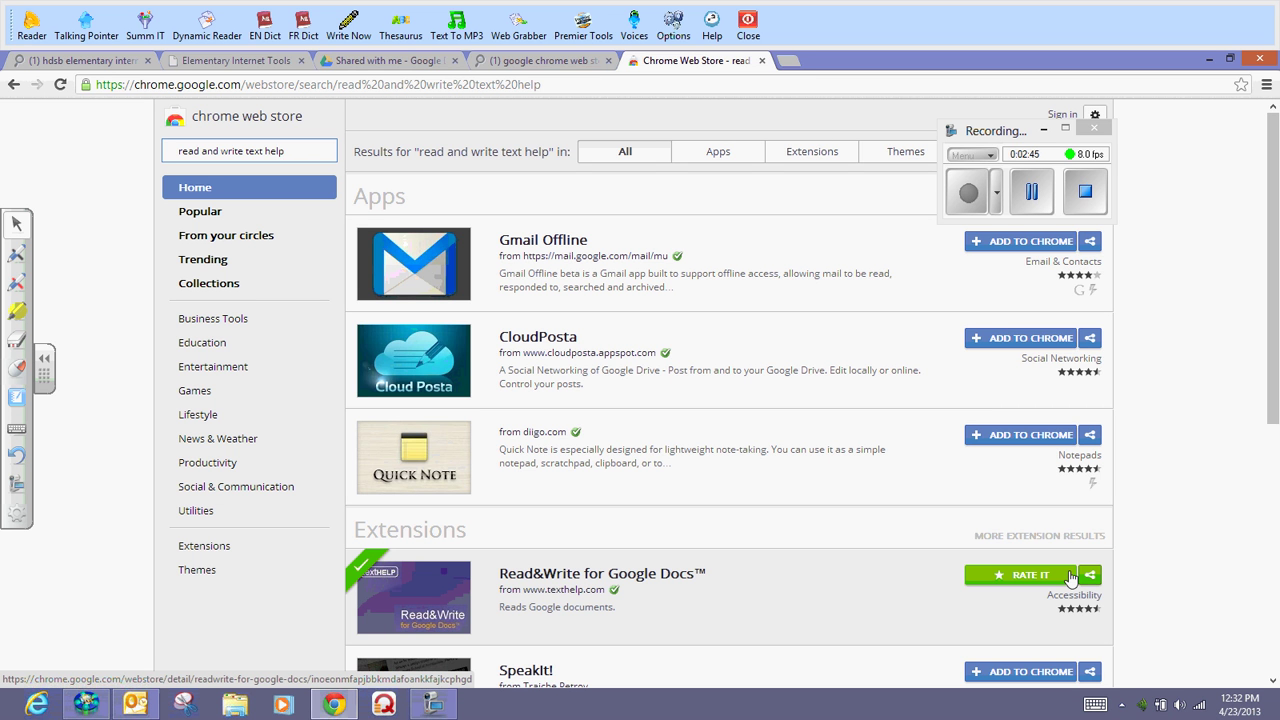
Step: Try to add the Quick Note app to Chrome from the store's search results
click(1062, 436)
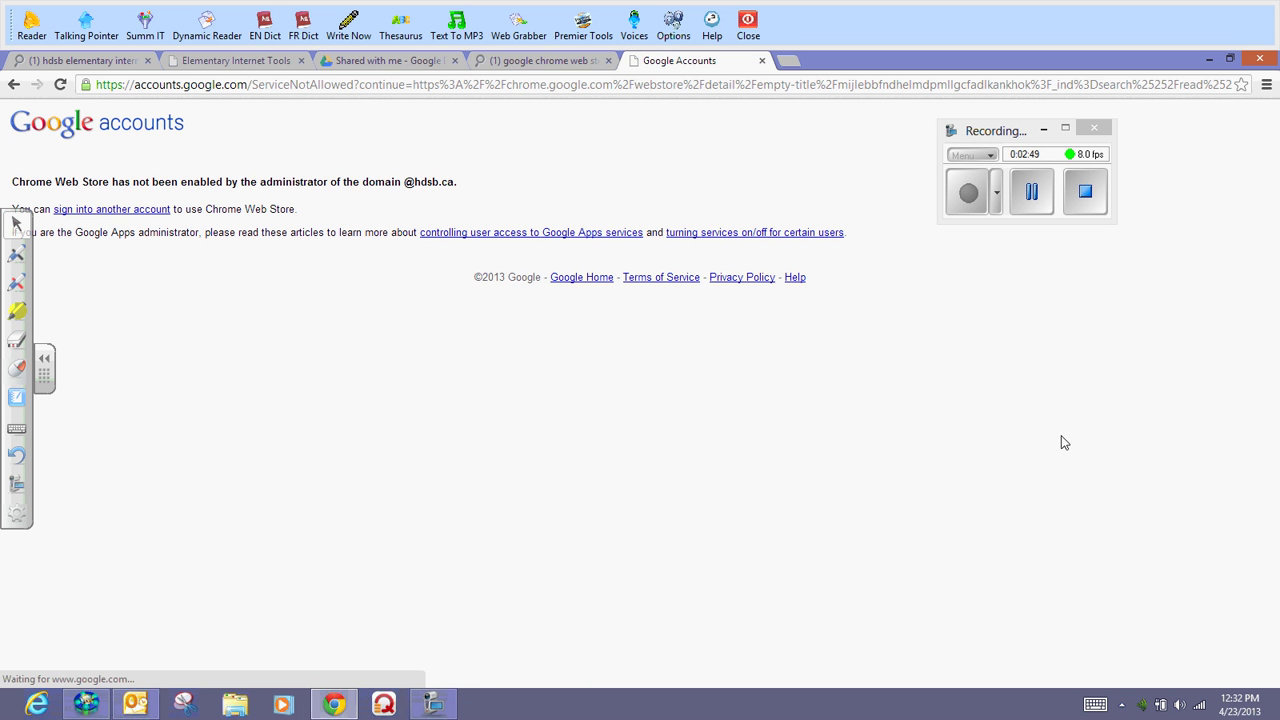
click(1031, 192)
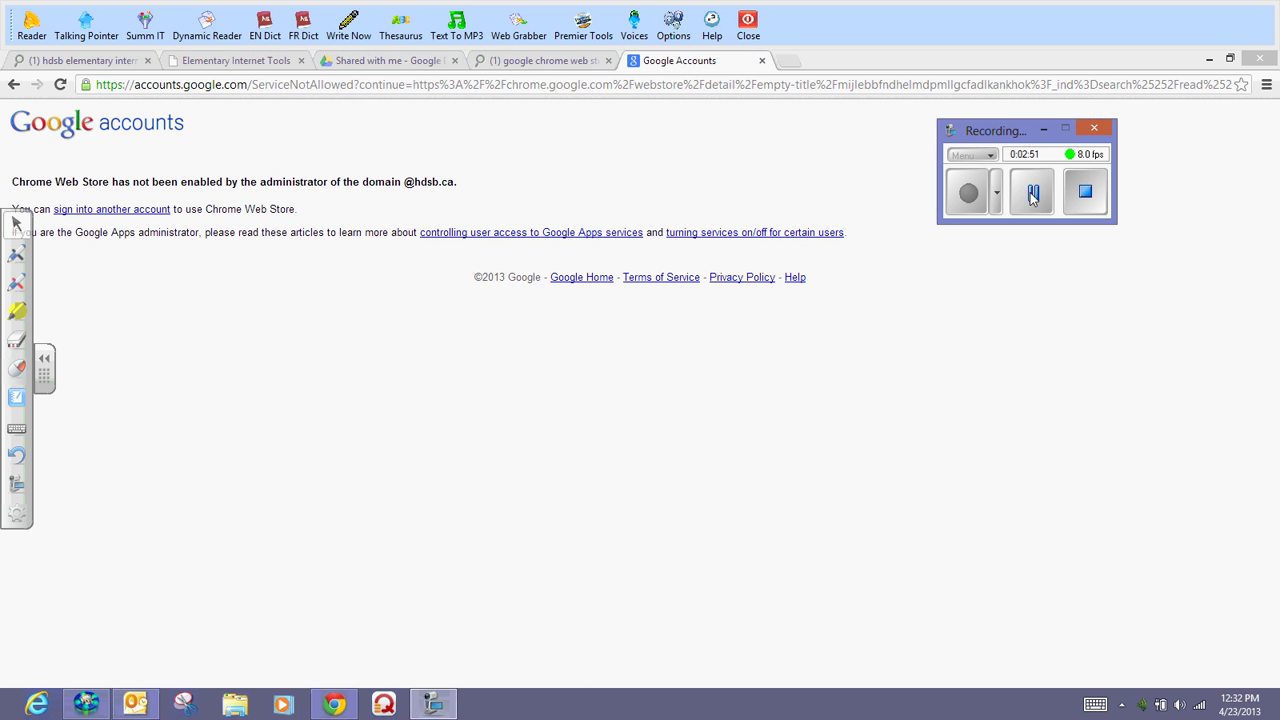
click(968, 195)
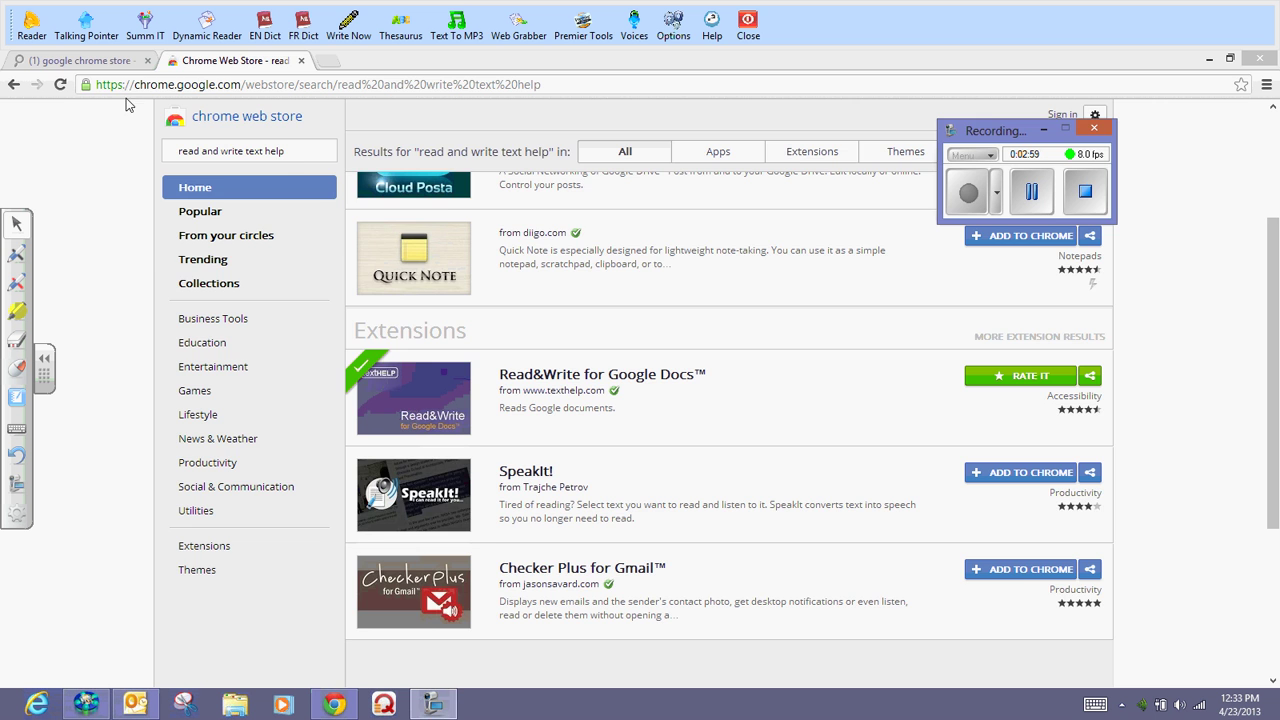
Step: Create a new blank document in Halton Cloud Google Drive
click(60, 62)
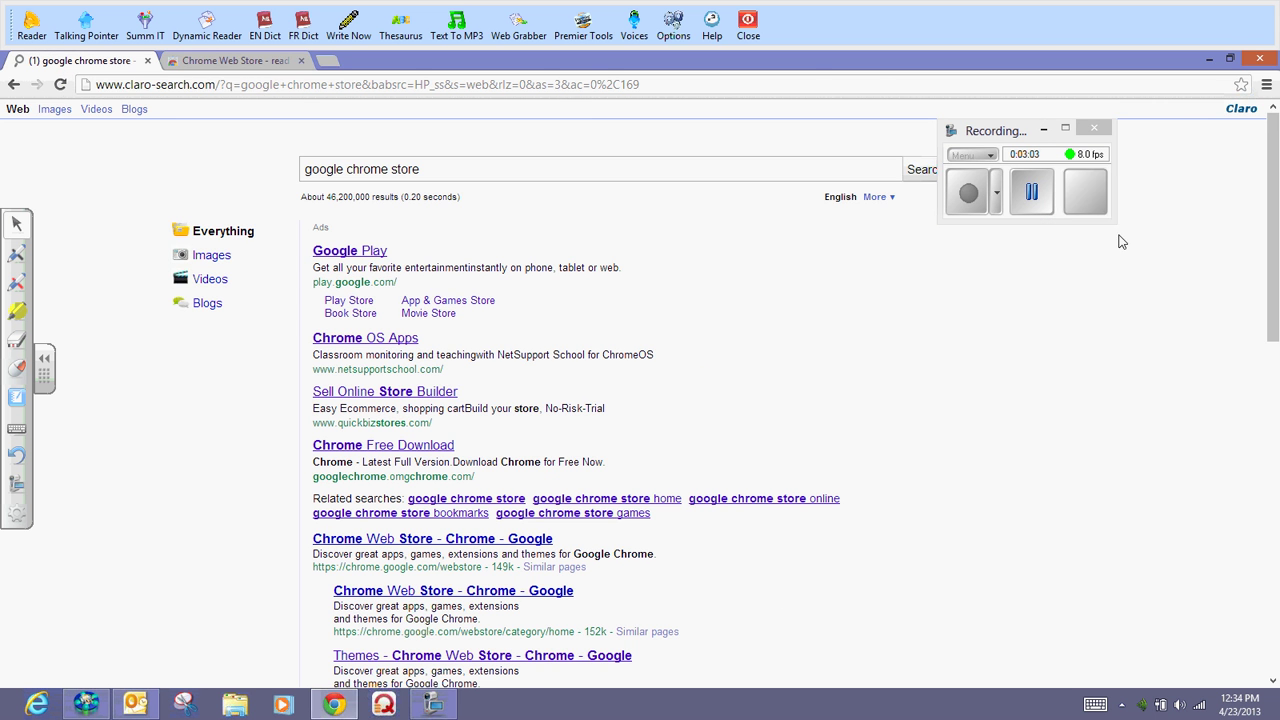
click(1031, 191)
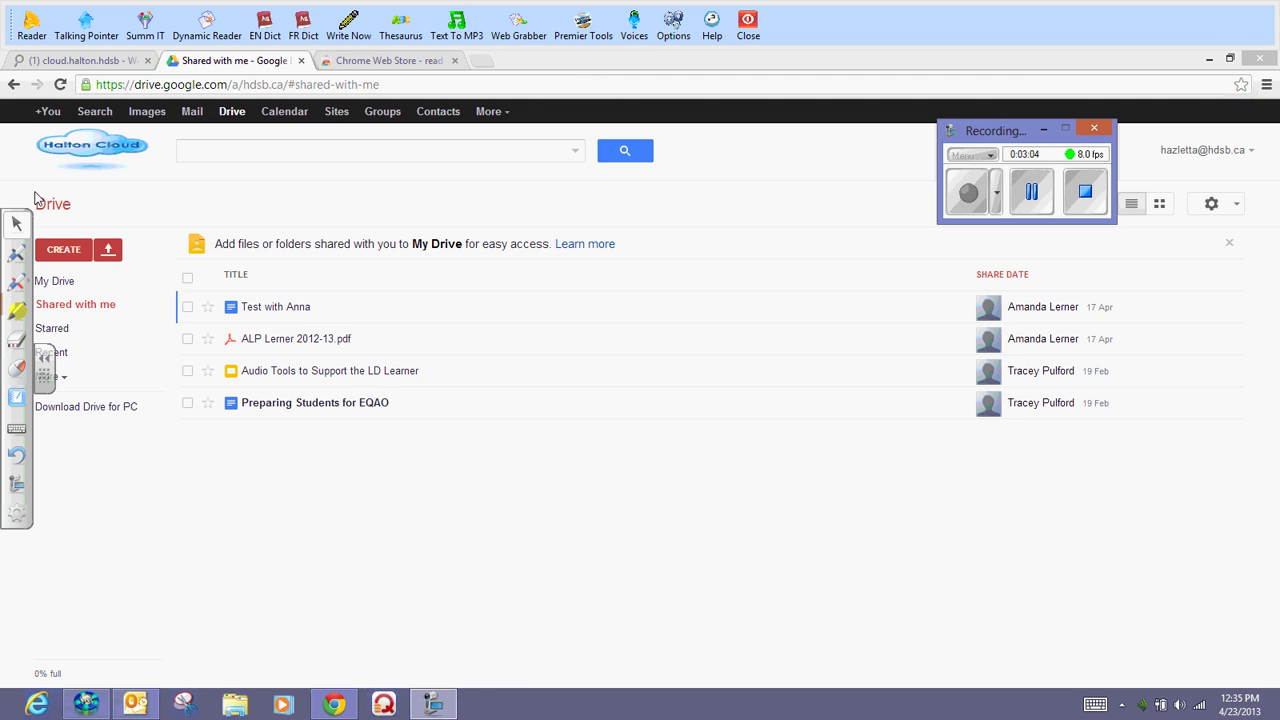
click(72, 258)
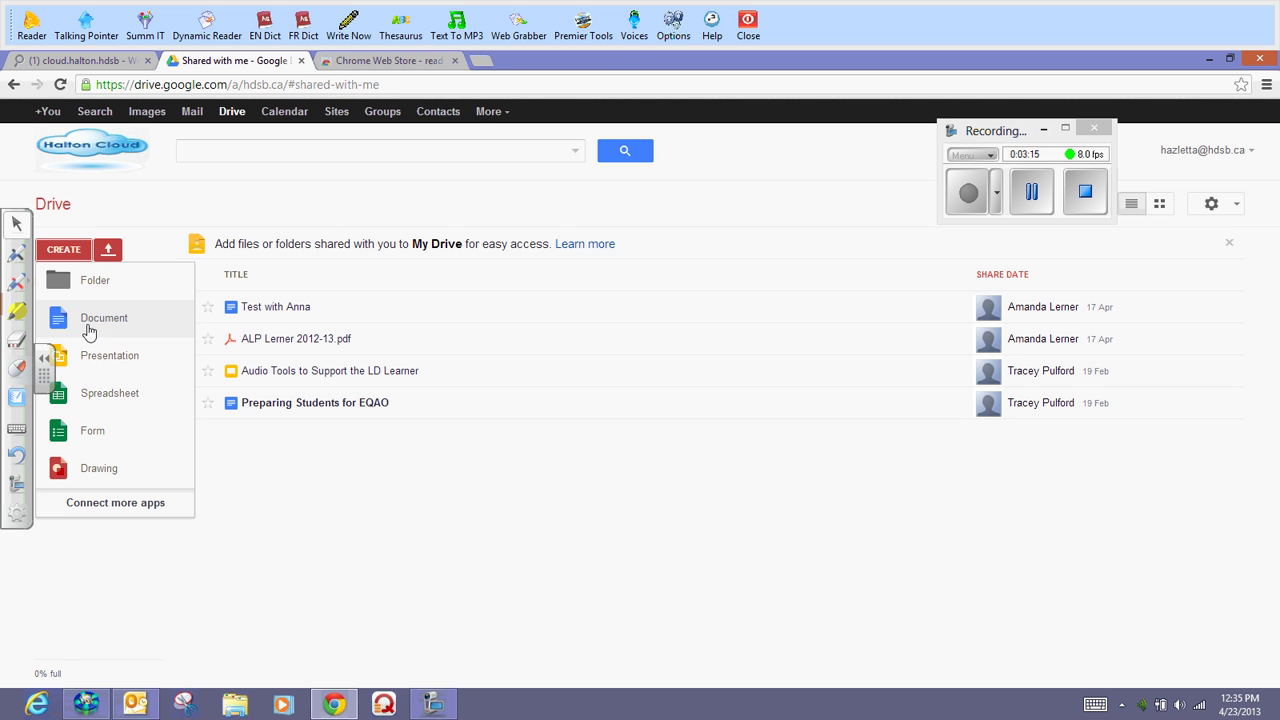
click(88, 320)
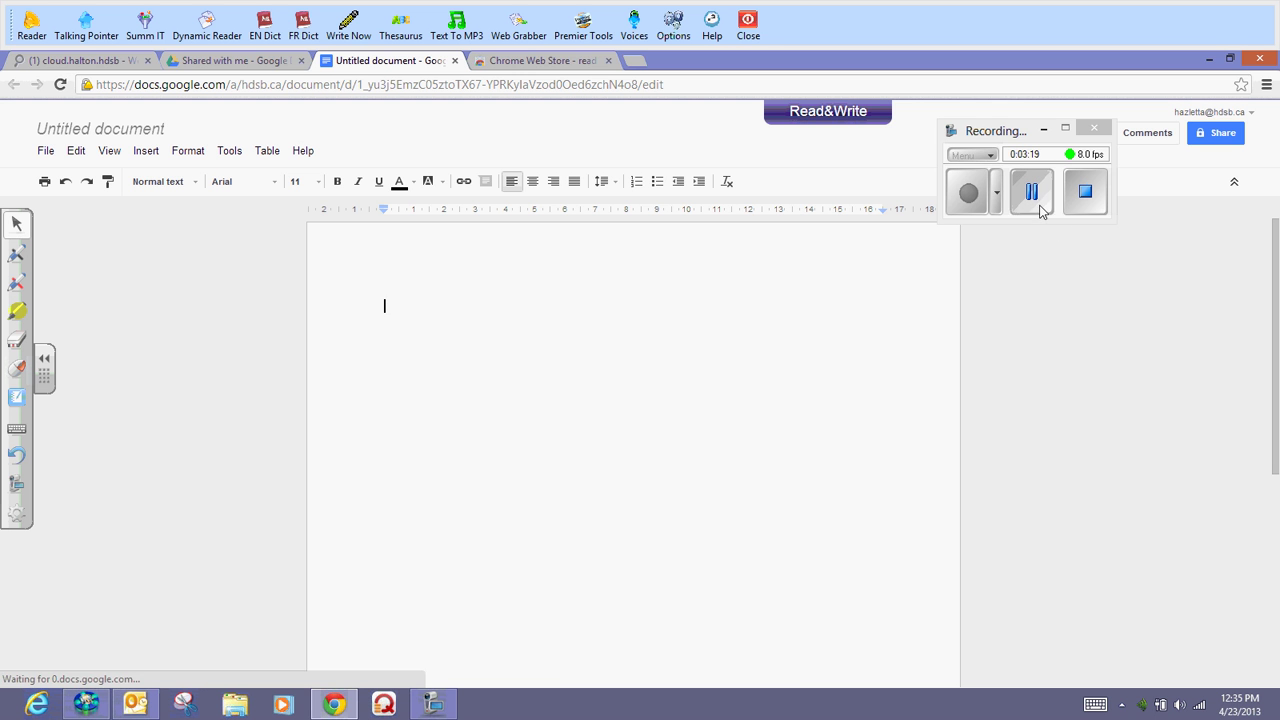
Step: Enter "The" in the new document and open the Read&Write toolbar
text(The)
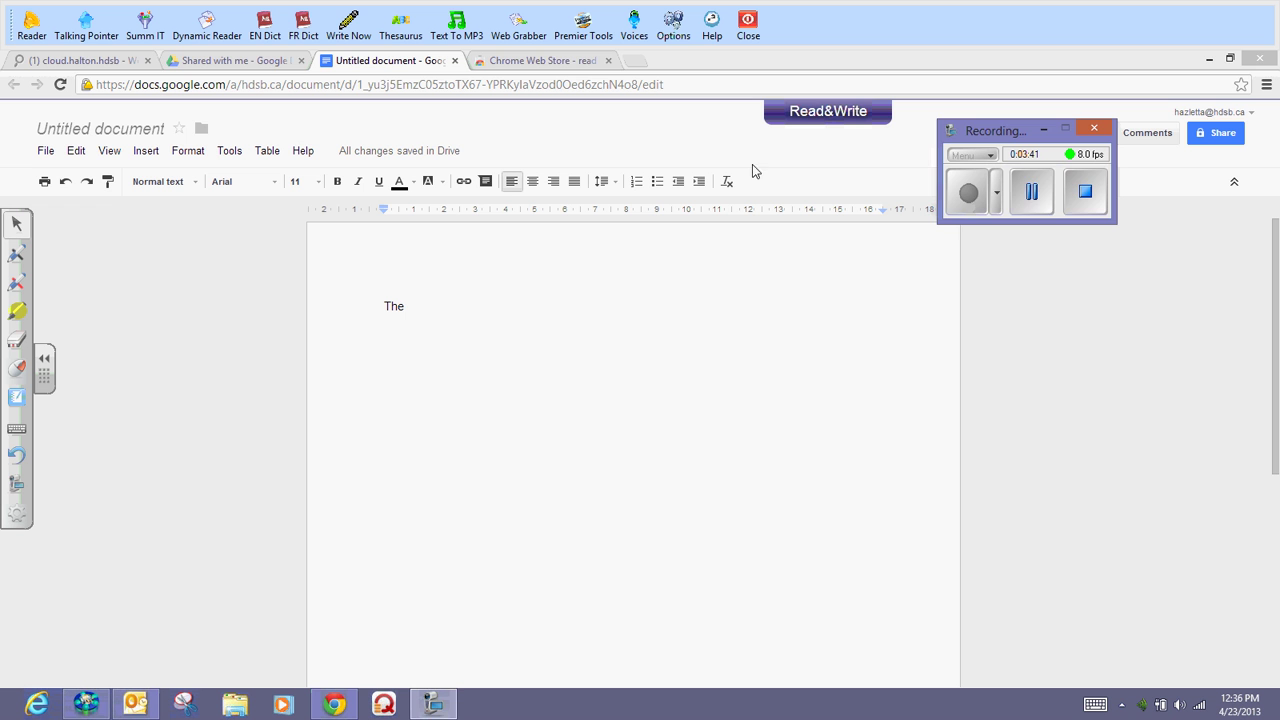
click(814, 114)
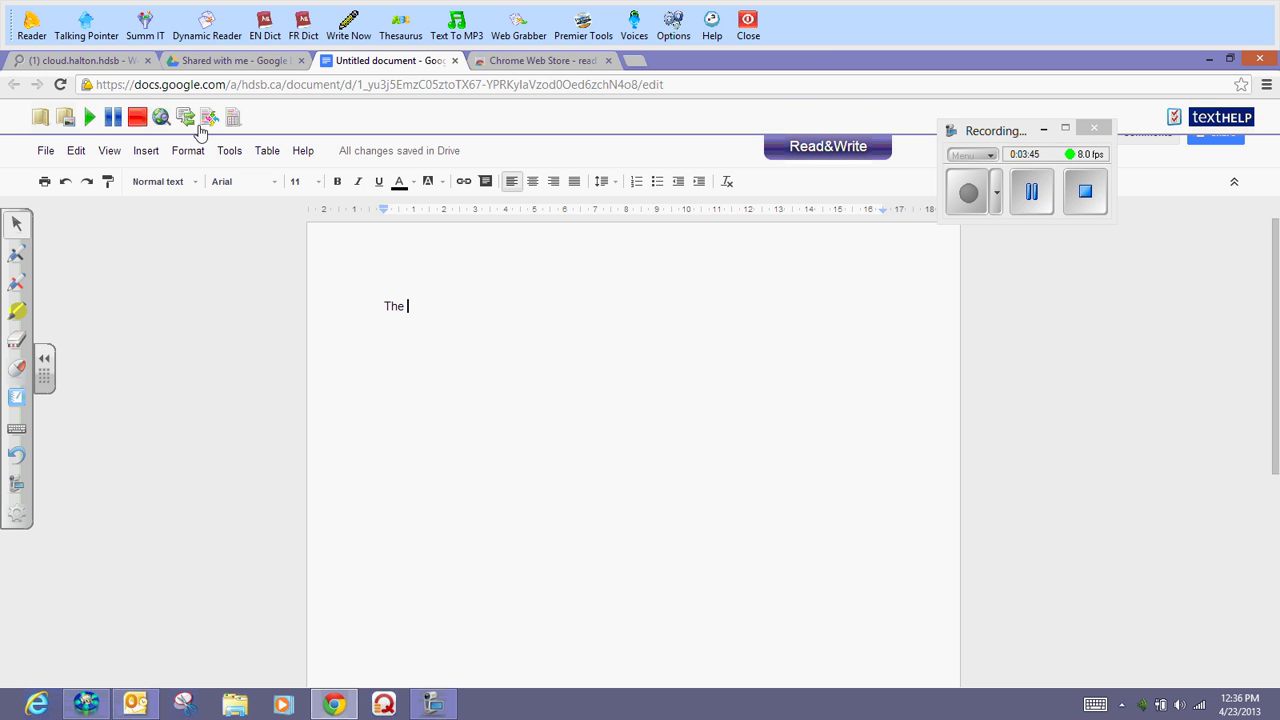
click(1032, 192)
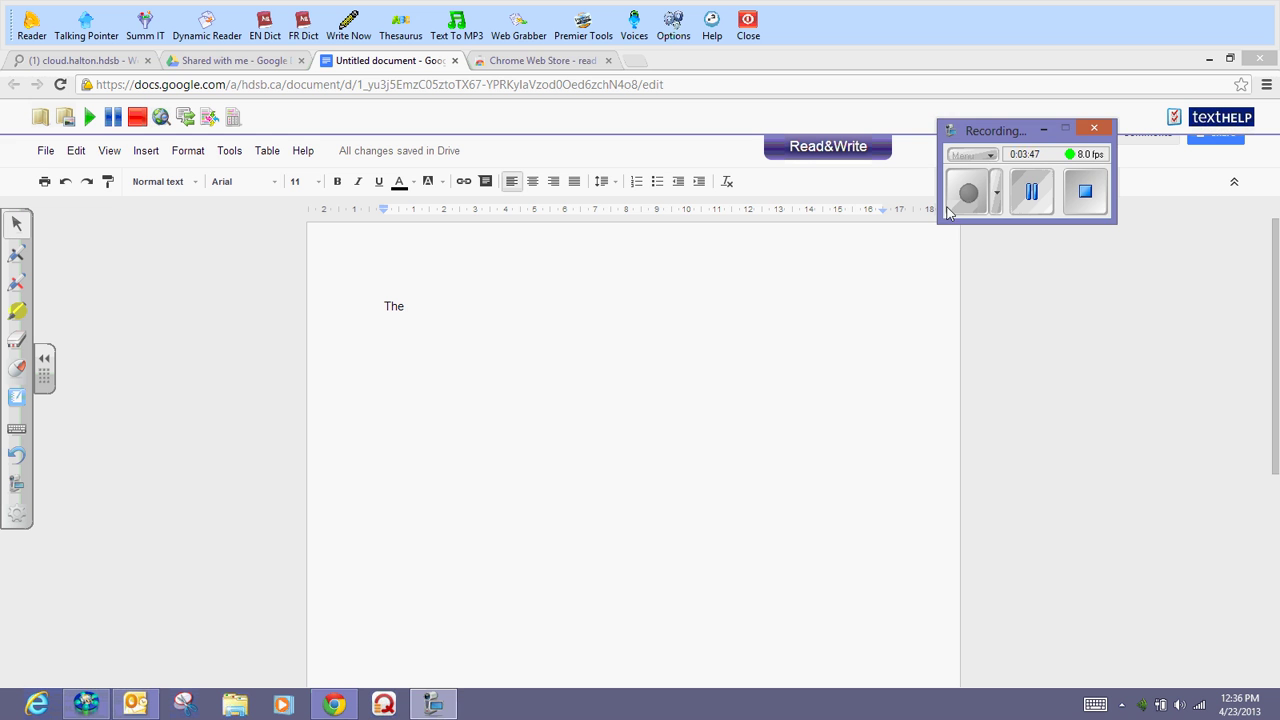
Step: Complete the sentence in the document so that it reads "The dog is running across the street."
click(432, 308)
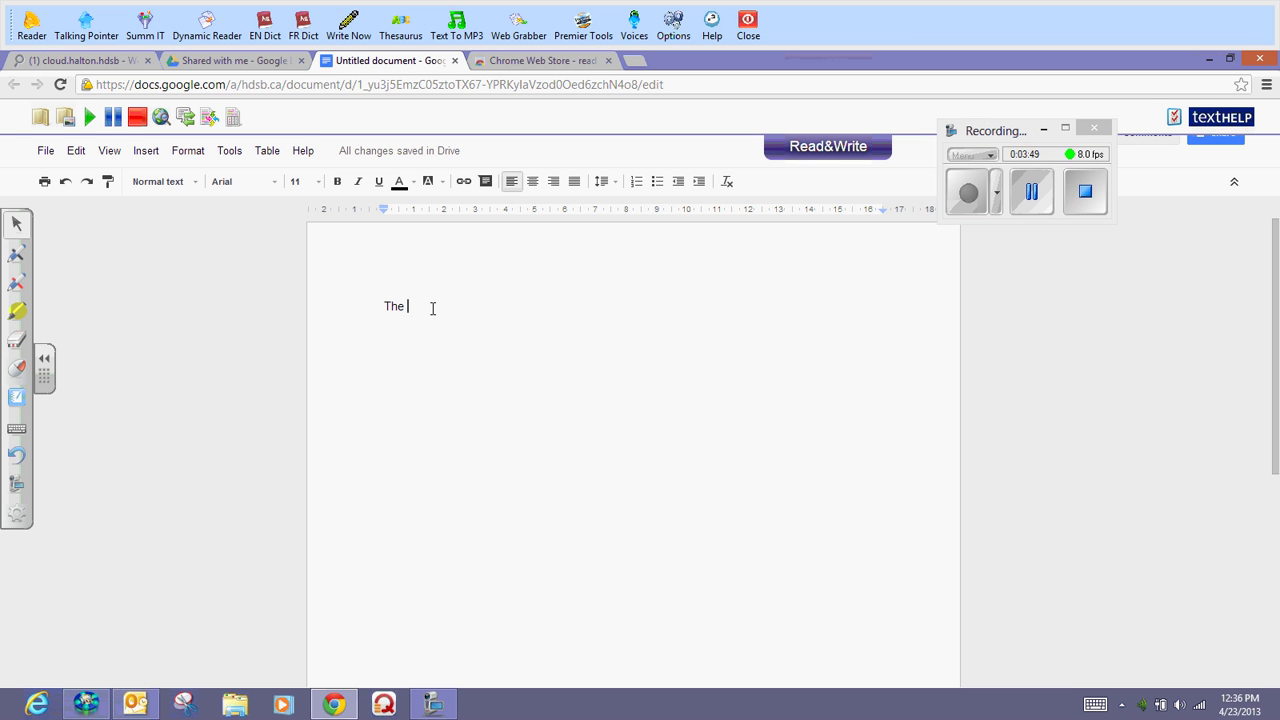
text(dog is )
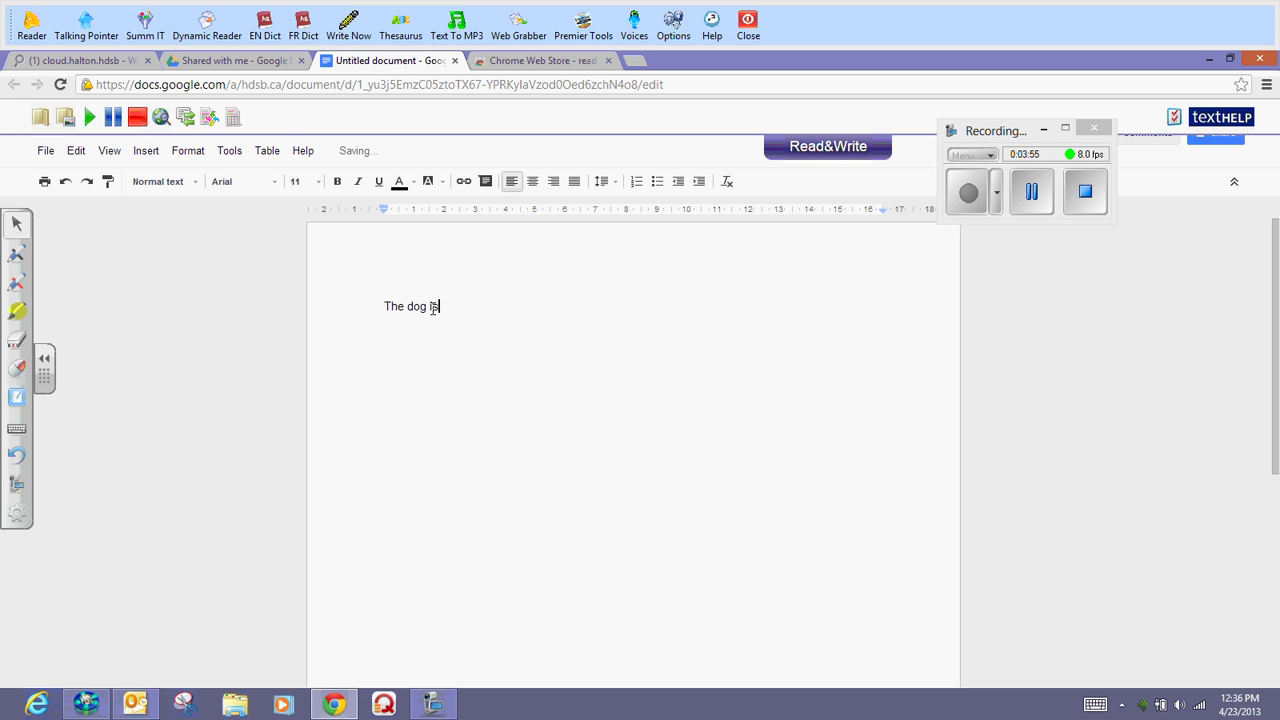
text(running across the street)
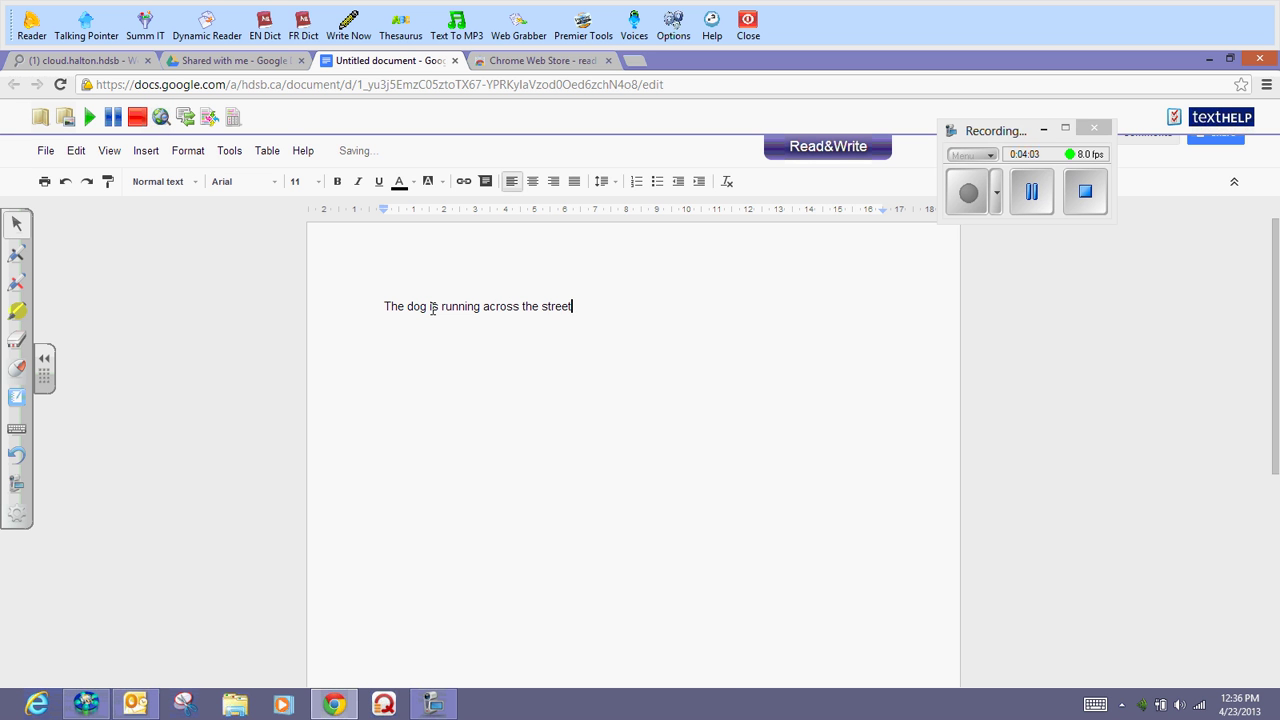
text(.)
Step: Have Read&Write read the sentence aloud from its start, and look up "dog" in the Picture Dictionary, closing it when done
click(385, 306)
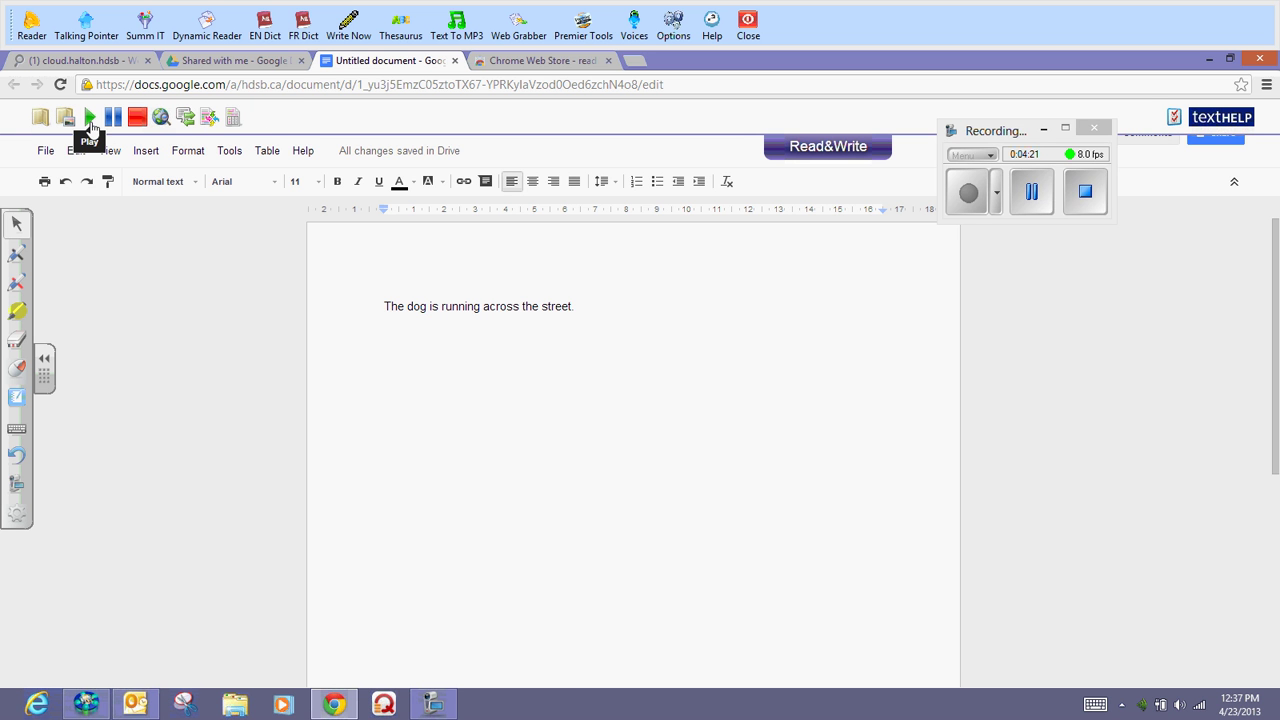
click(90, 118)
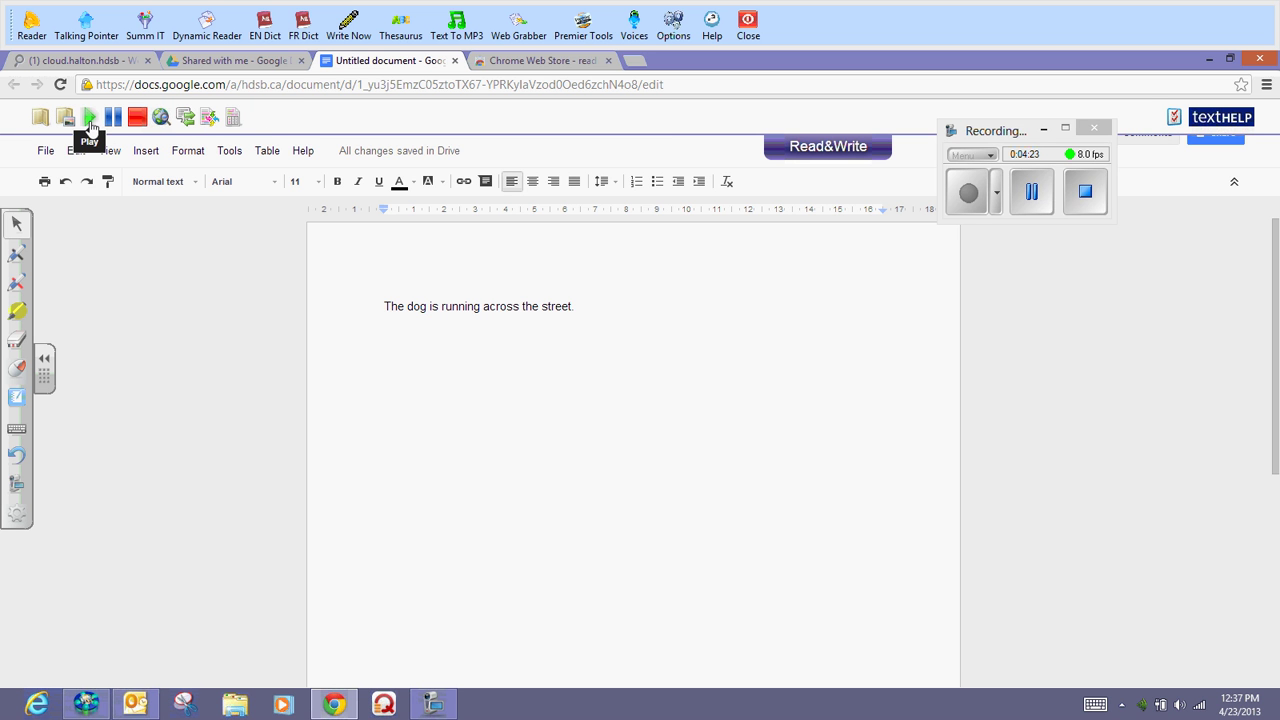
double_click(421, 307)
click(66, 119)
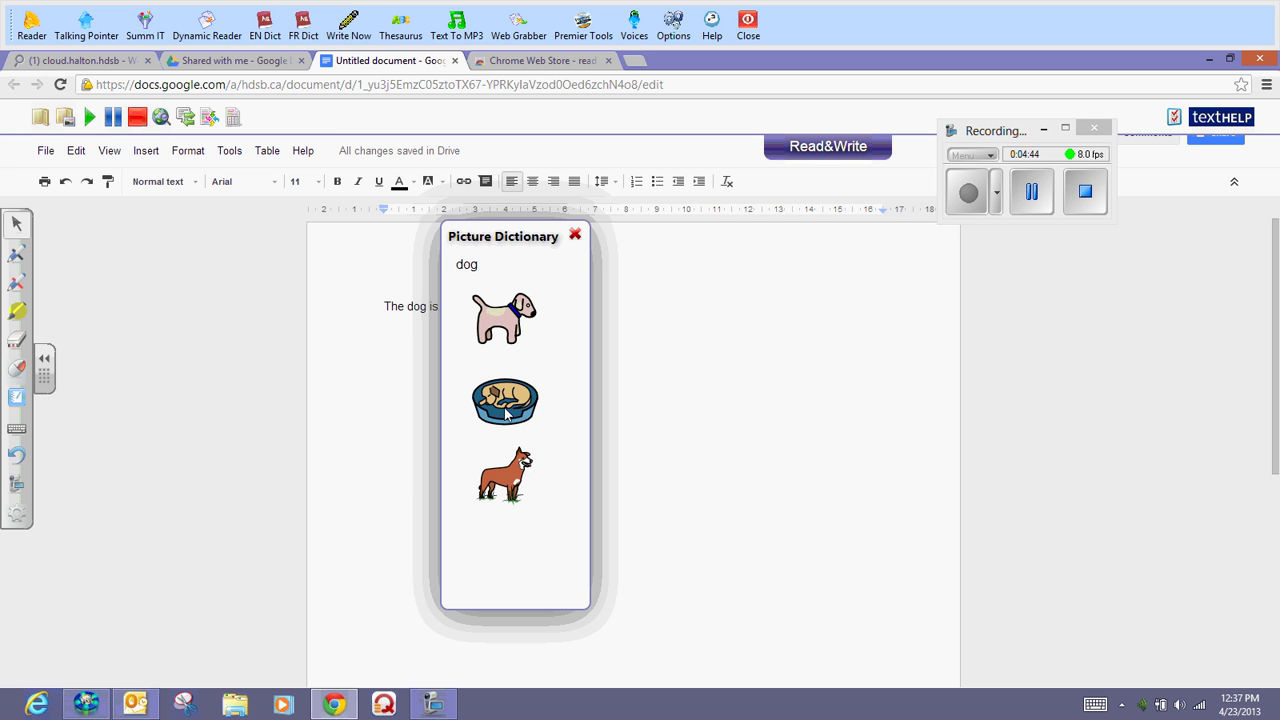
click(575, 236)
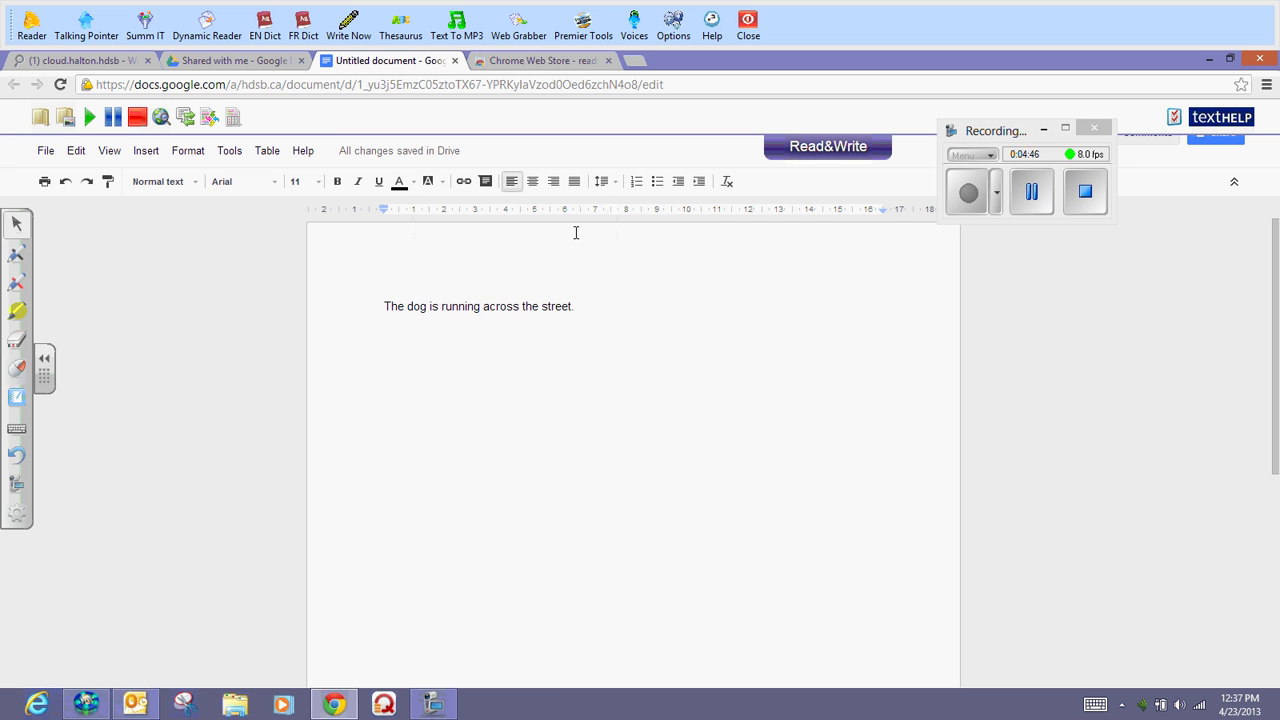
Step: Select the word "dog" and move it between the letters of "is" in the sentence
double_click(412, 306)
drag(414, 306, 434, 306)
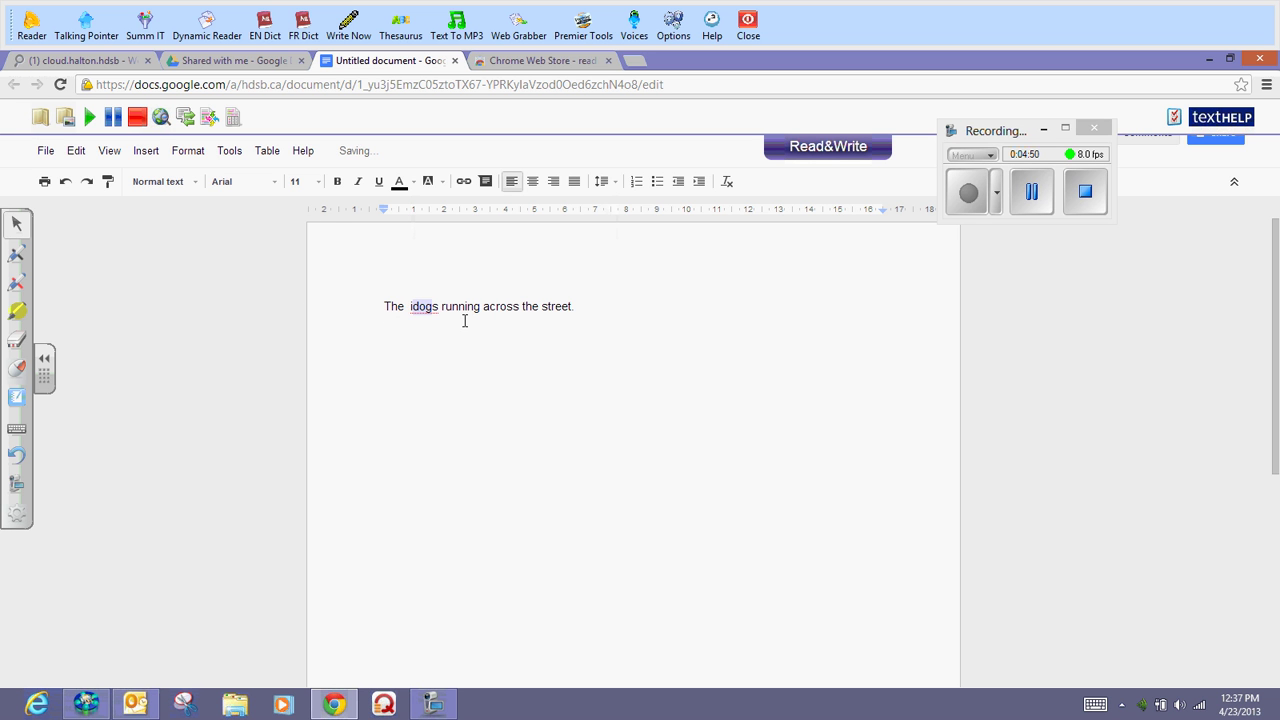
click(532, 306)
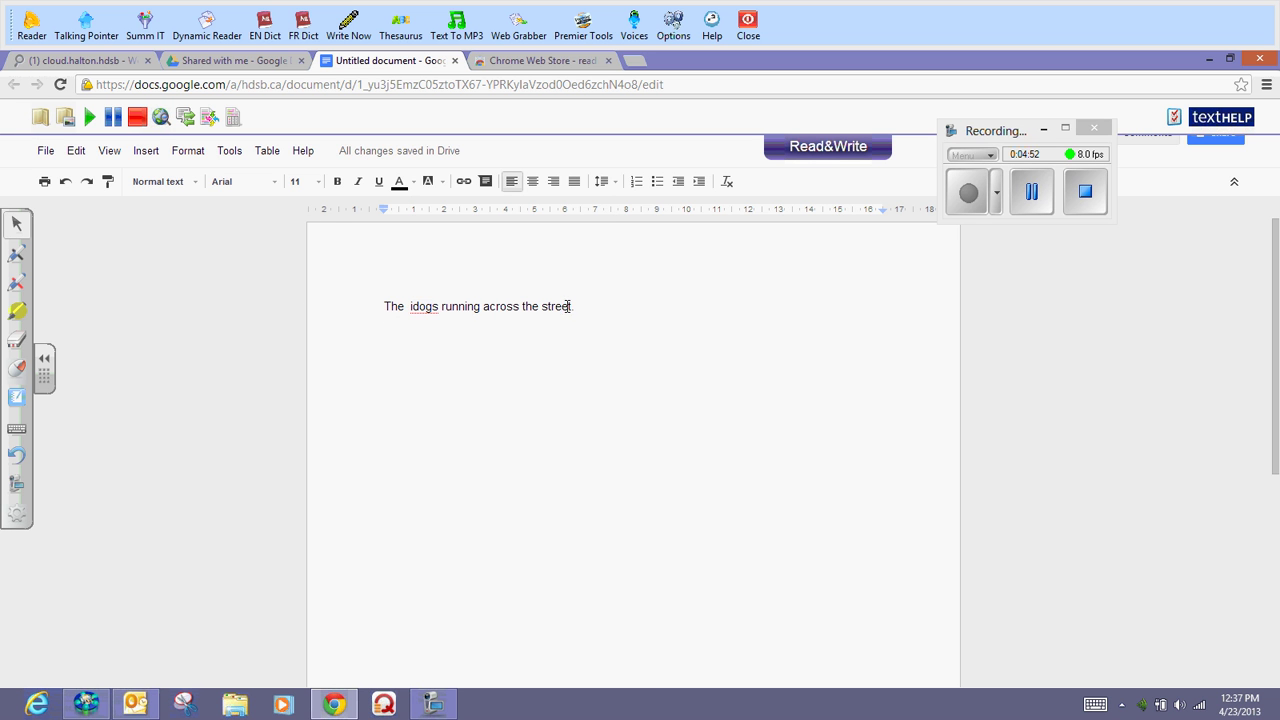
Step: Look up "street" in the Read&Write Dictionary, play the speech, and close the definition
drag(571, 306, 542, 306)
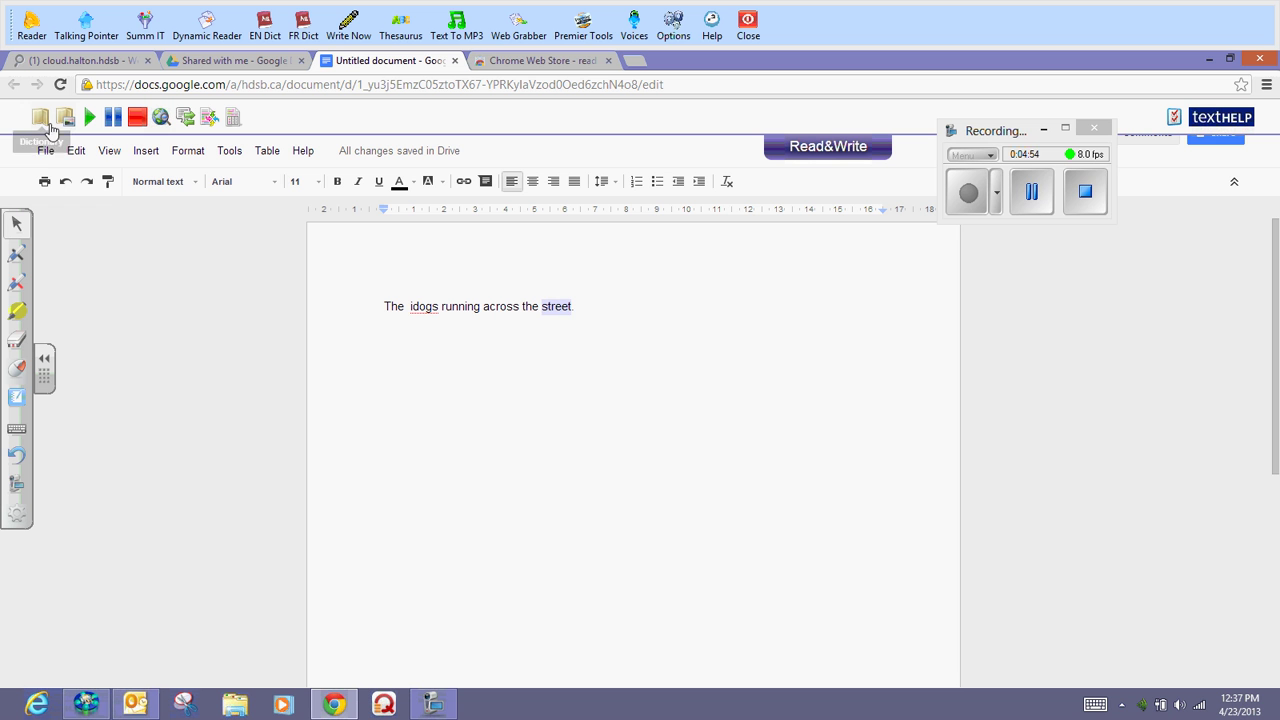
click(41, 124)
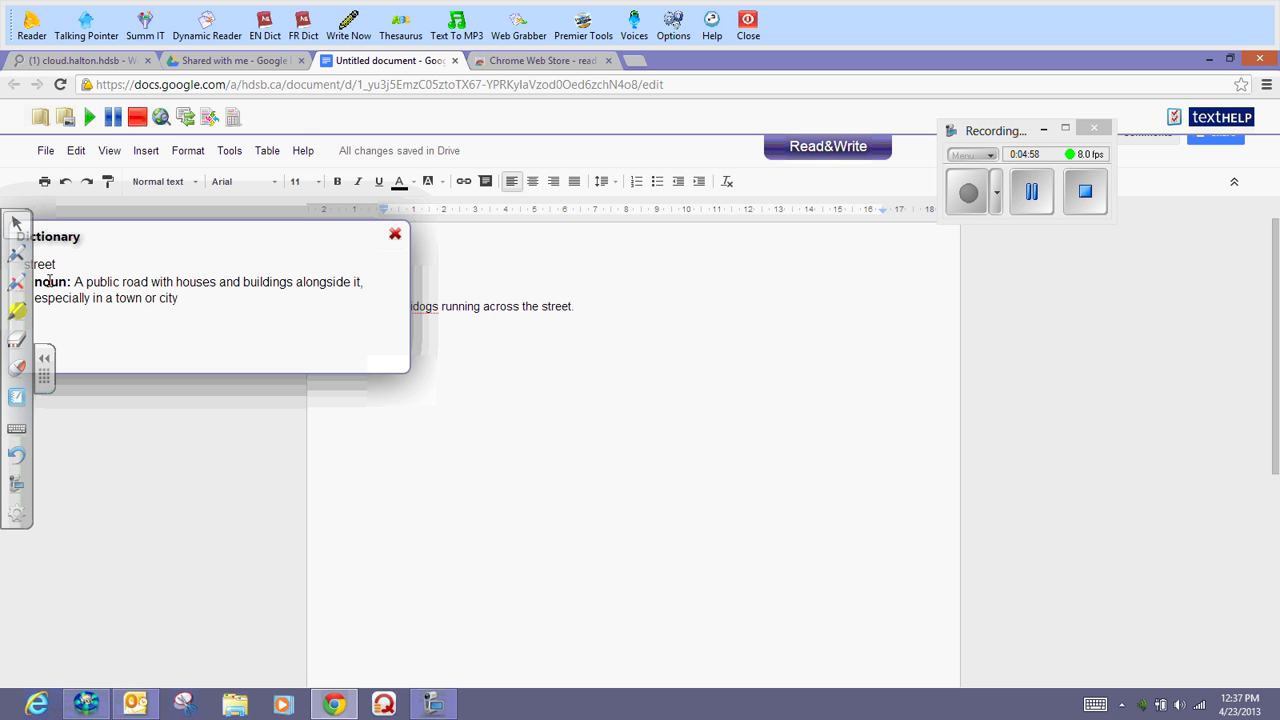
click(89, 118)
click(396, 236)
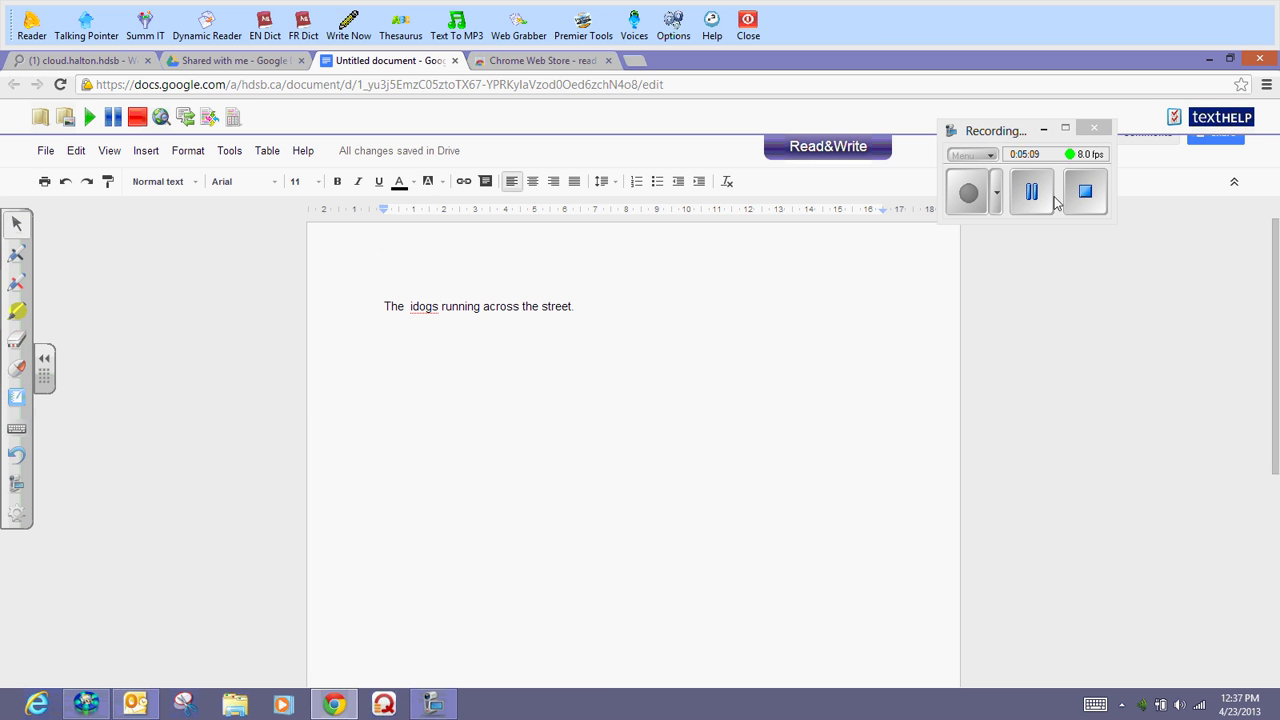
click(968, 206)
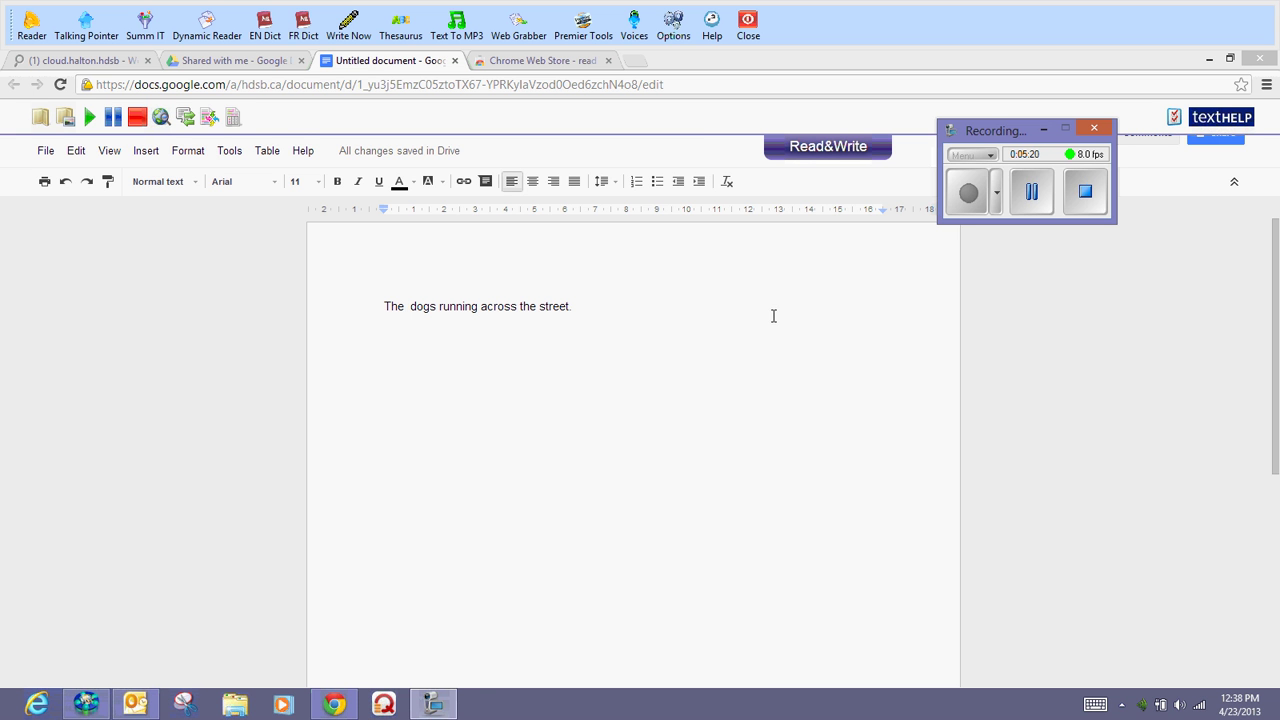
click(1034, 200)
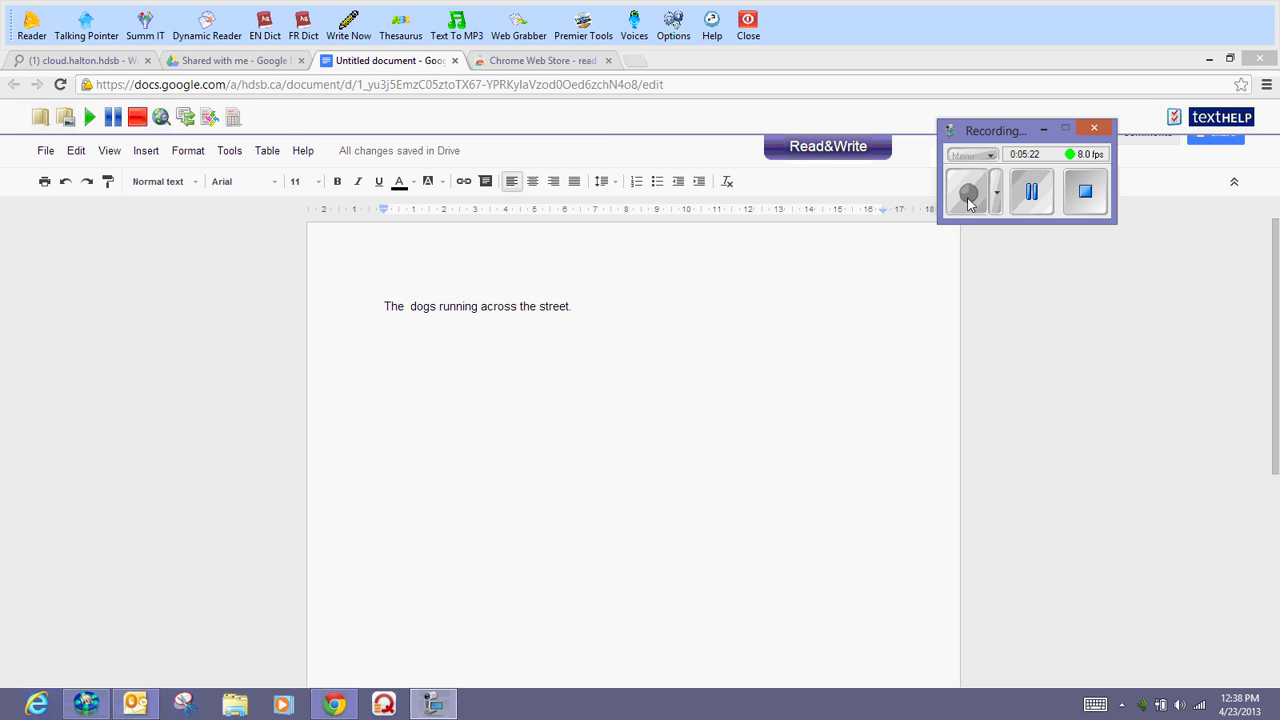